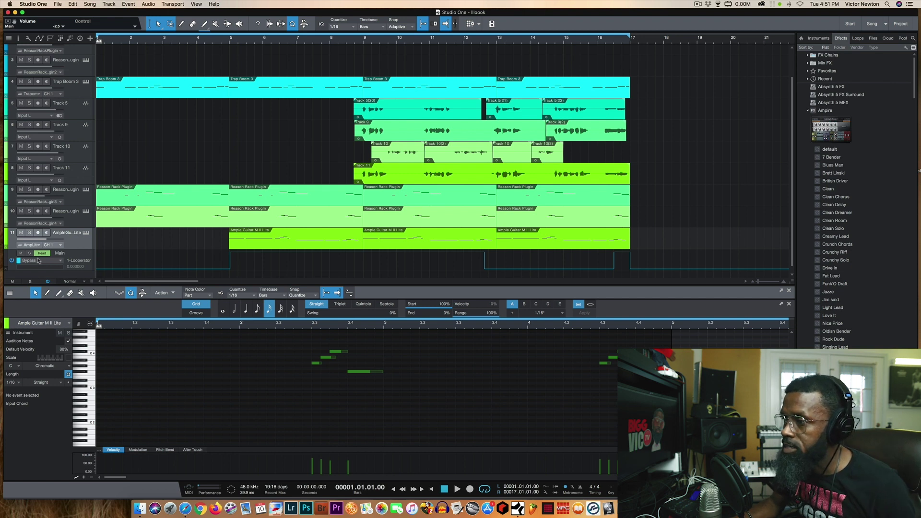
left_click_drag(317, 363, 325, 374)
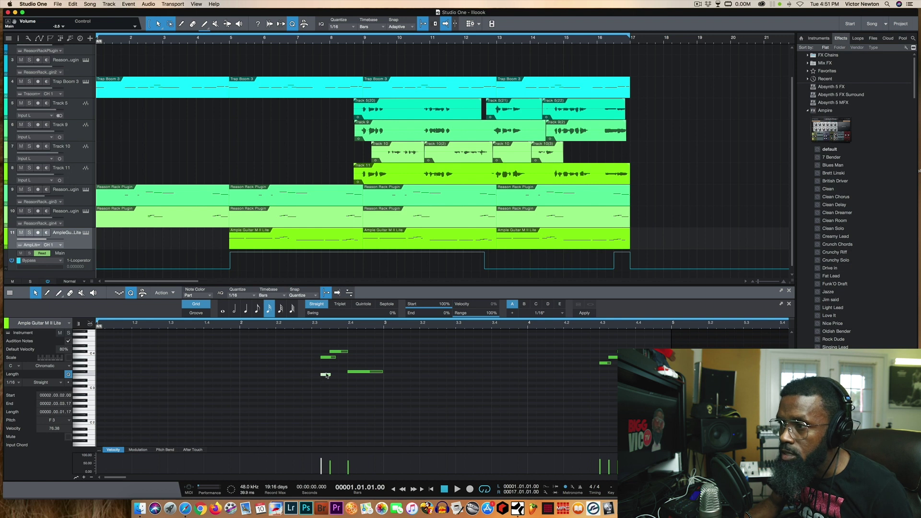
left_click(78, 6)
left_click(88, 13)
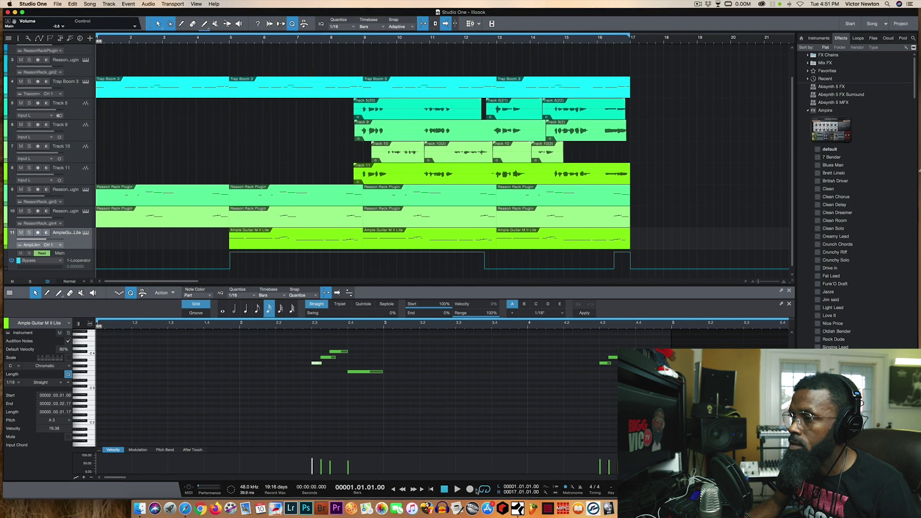
Step: Play the song from the beginning with the arrangement zoomed out and the mixing console shown
left_click(457, 489)
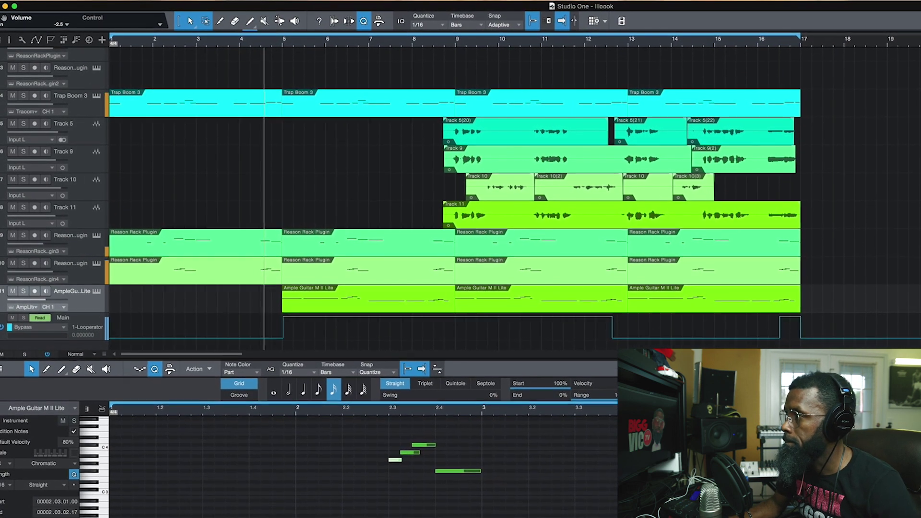
key("z")
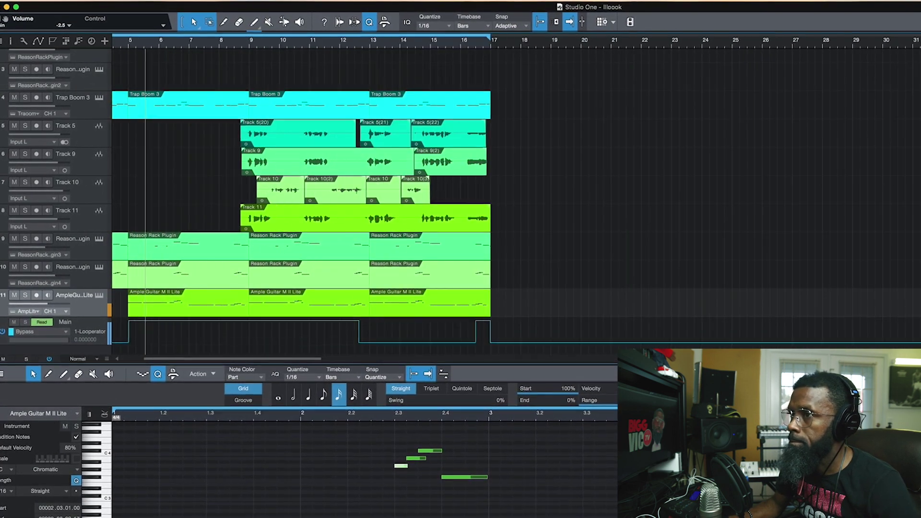
key("w")
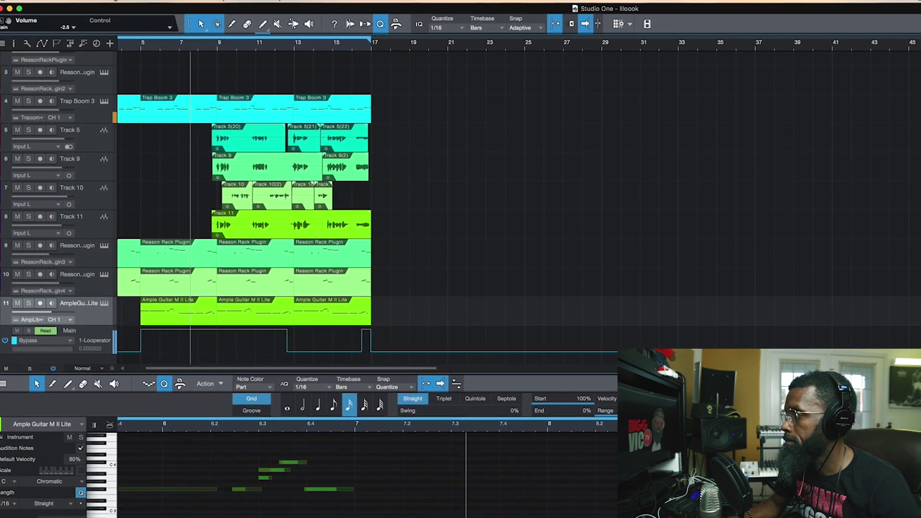
key("F3")
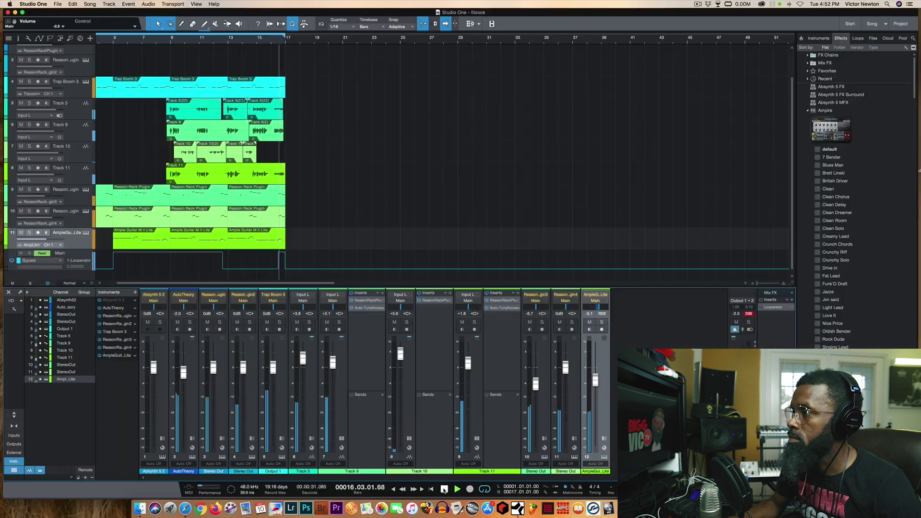
left_click(445, 488)
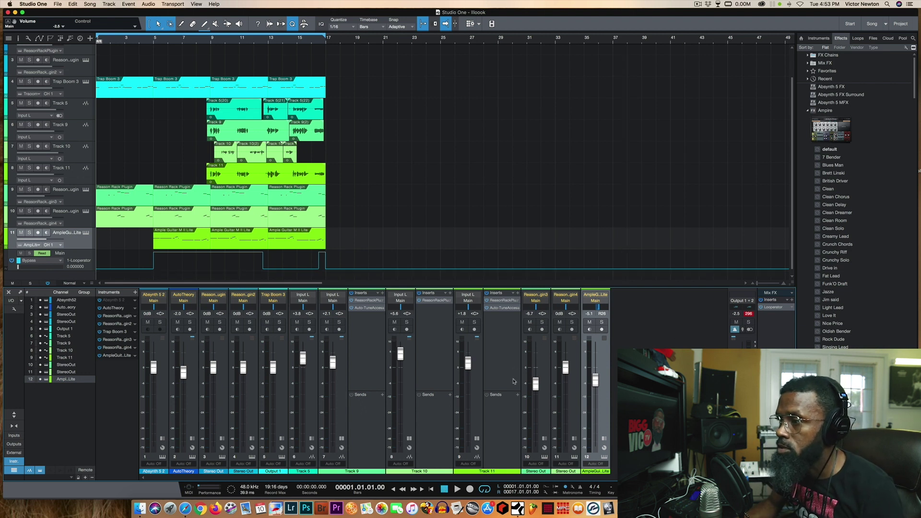
left_click(457, 490)
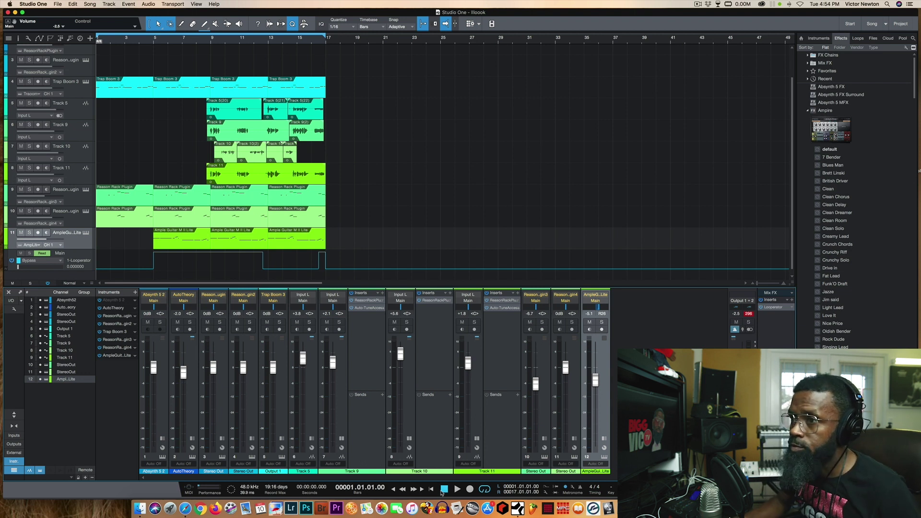
Step: Open the Looperator insert on the main output and examine the loop effect at step 1 and the envelopes at steps 2 and 3
left_click(770, 307)
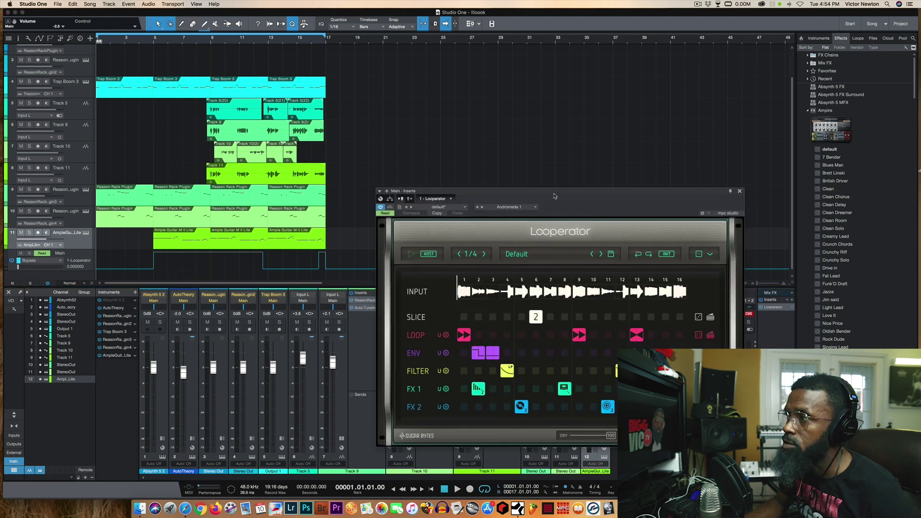
left_click_drag(553, 195, 534, 52)
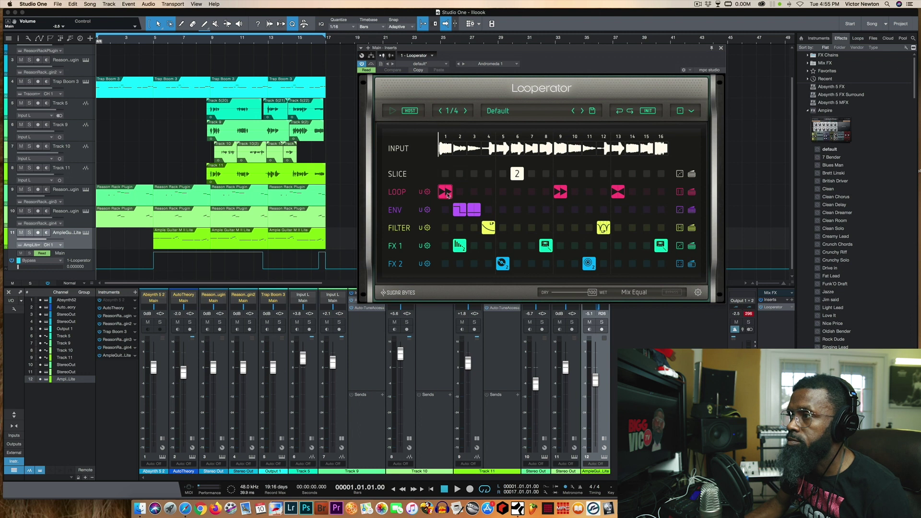
left_click(445, 192)
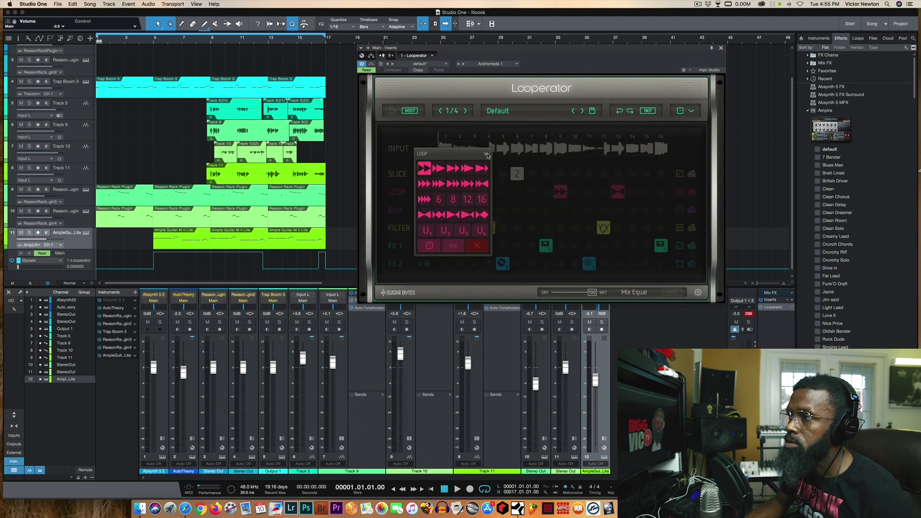
left_click(486, 155)
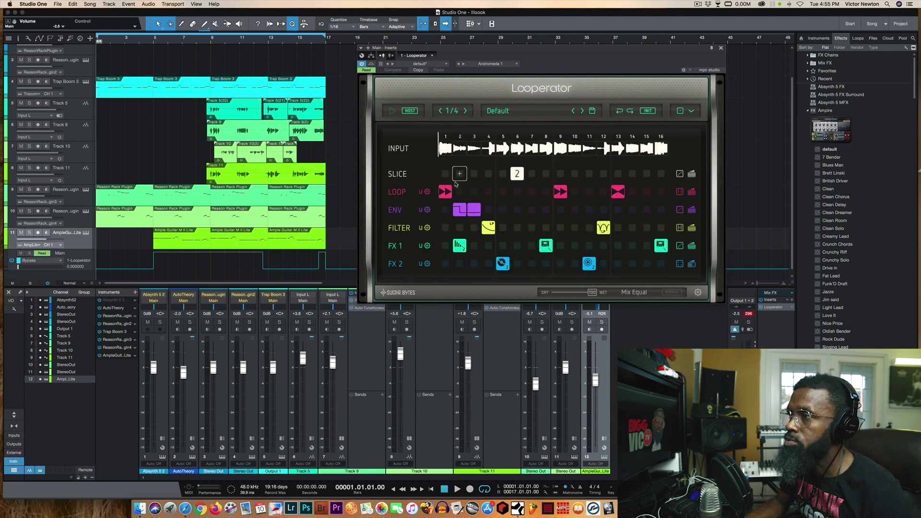
left_click(459, 211)
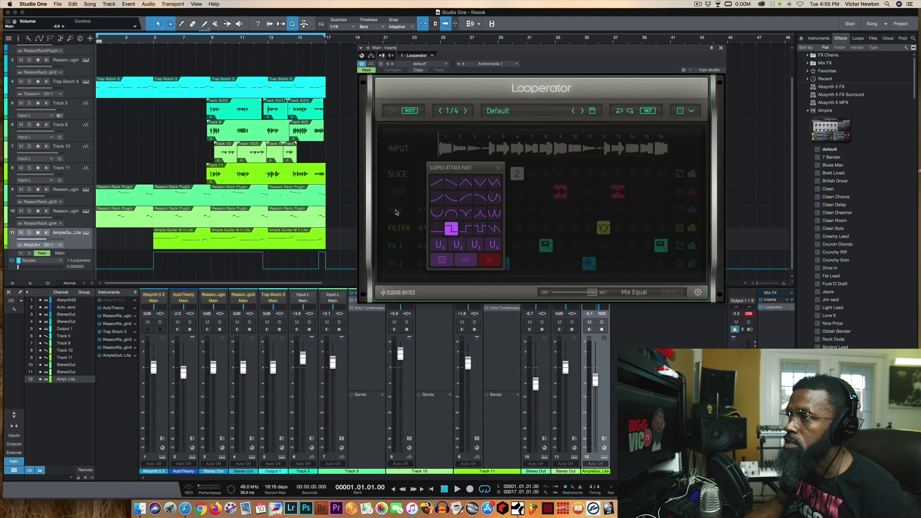
left_click(499, 167)
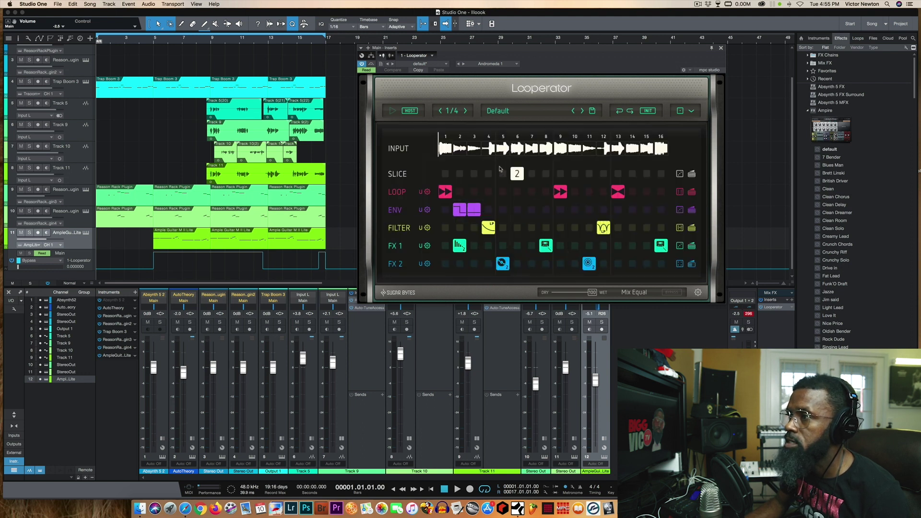
left_click(474, 210)
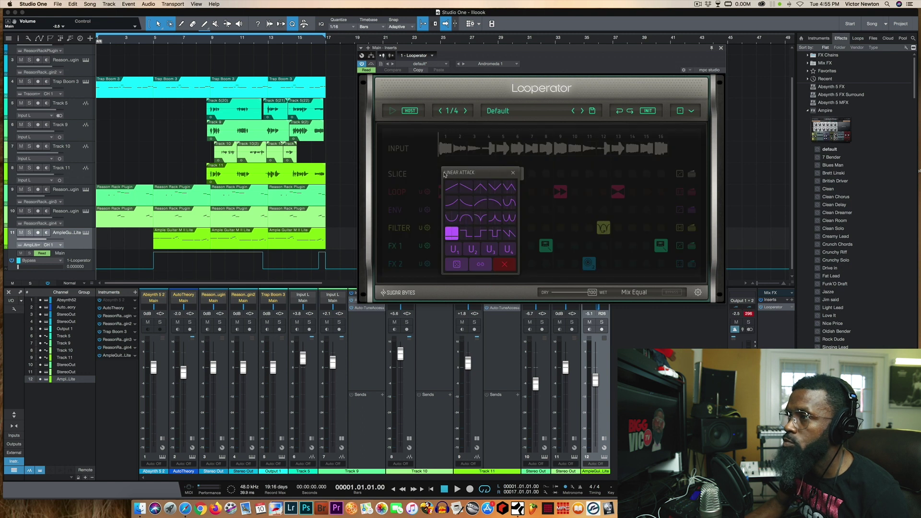
left_click(511, 172)
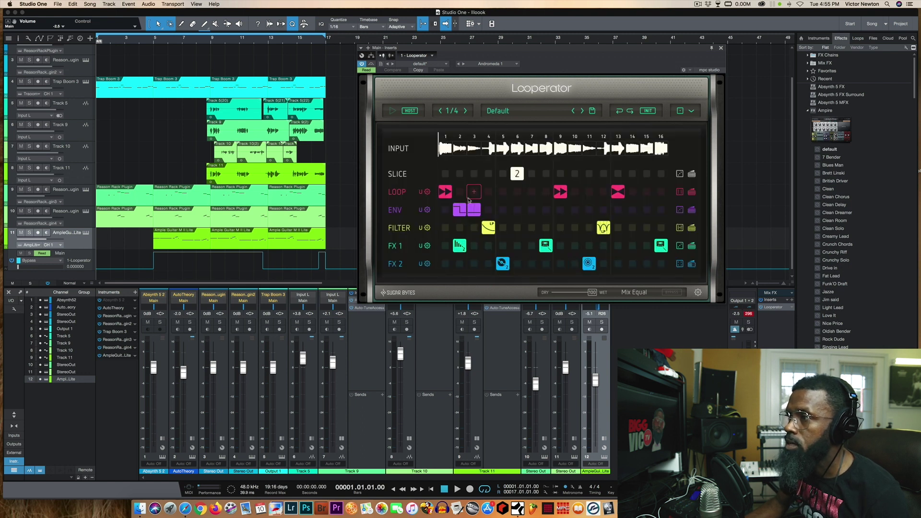
Step: Examine Looperator's FX 1 effects at steps 2 and 8, filter at step 4, slice at step 6 and FX 2 at step 5, and close the plug-in
left_click(459, 246)
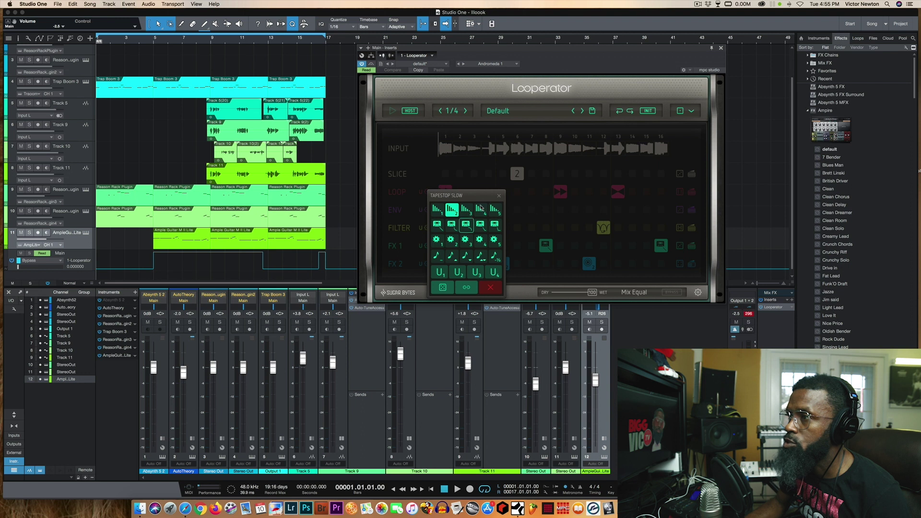
left_click(499, 195)
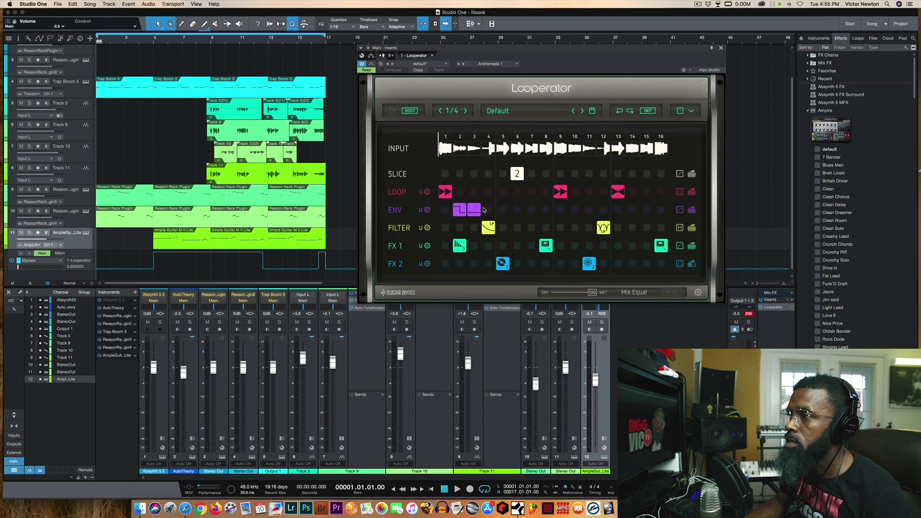
left_click(488, 227)
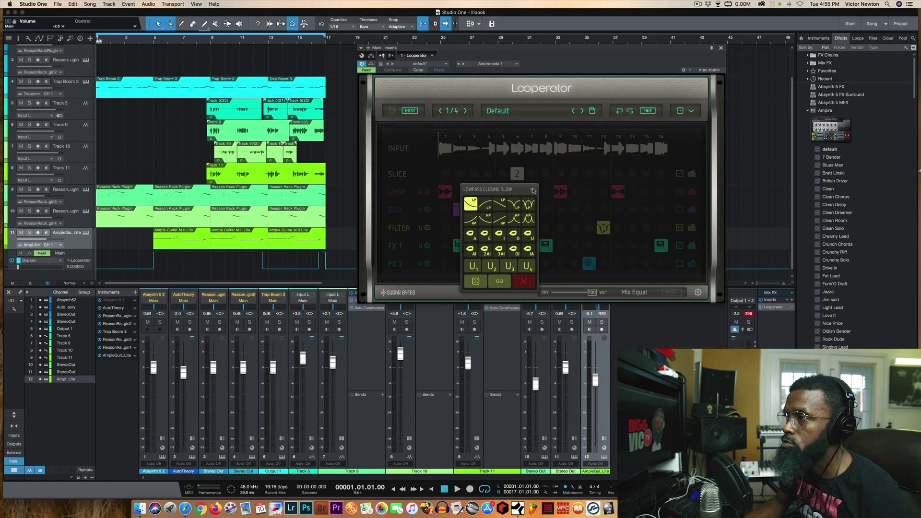
left_click(533, 191)
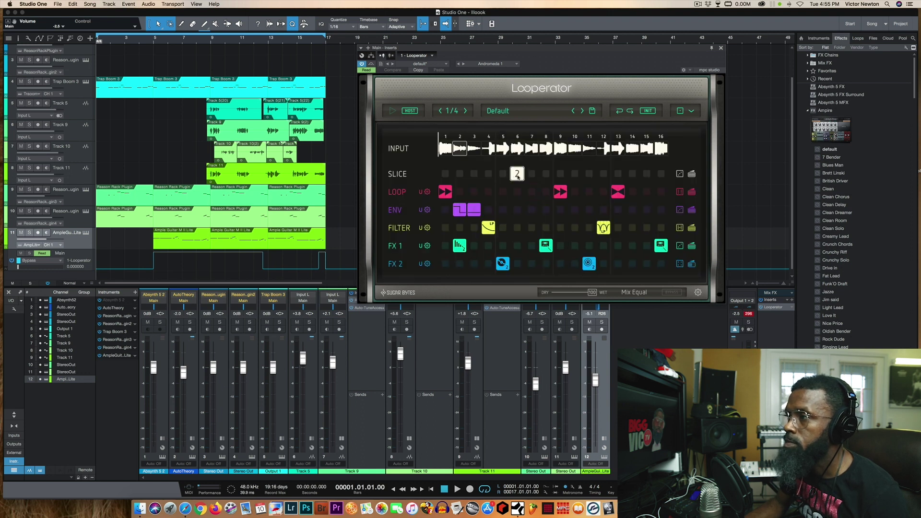
left_click(517, 175)
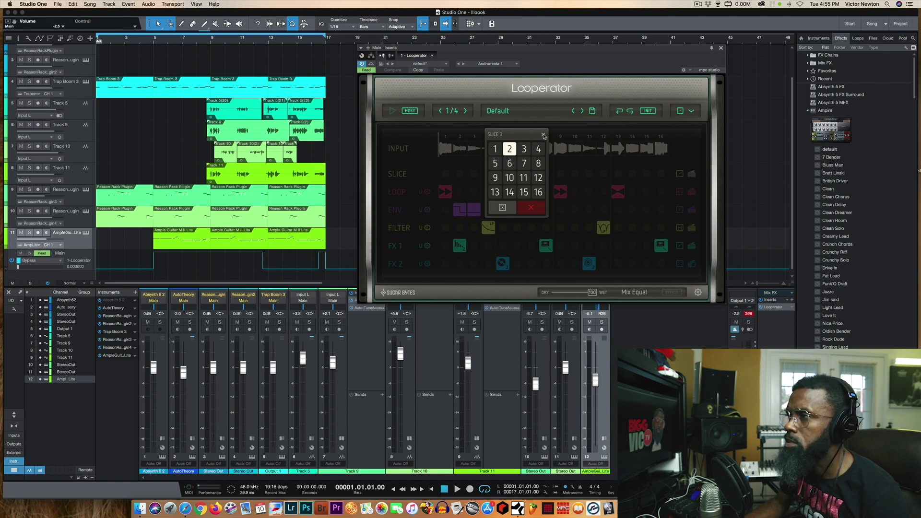
left_click(543, 136)
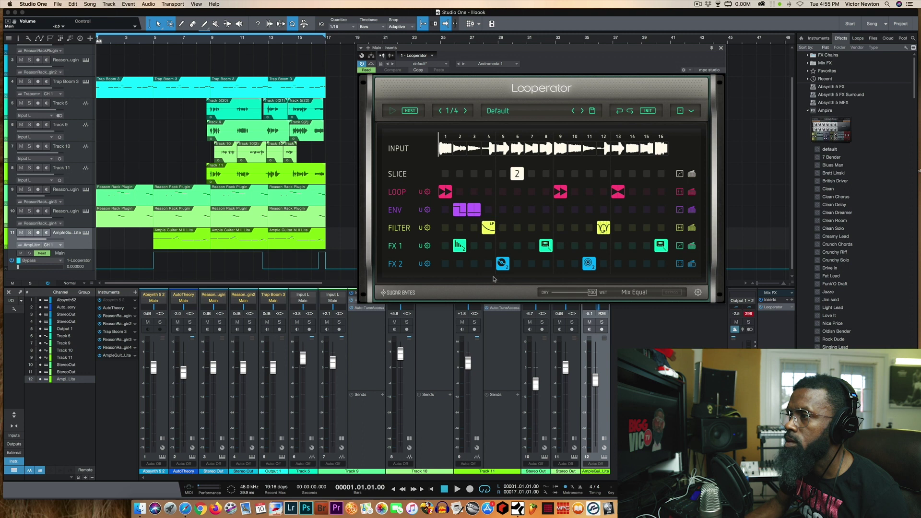
left_click(503, 264)
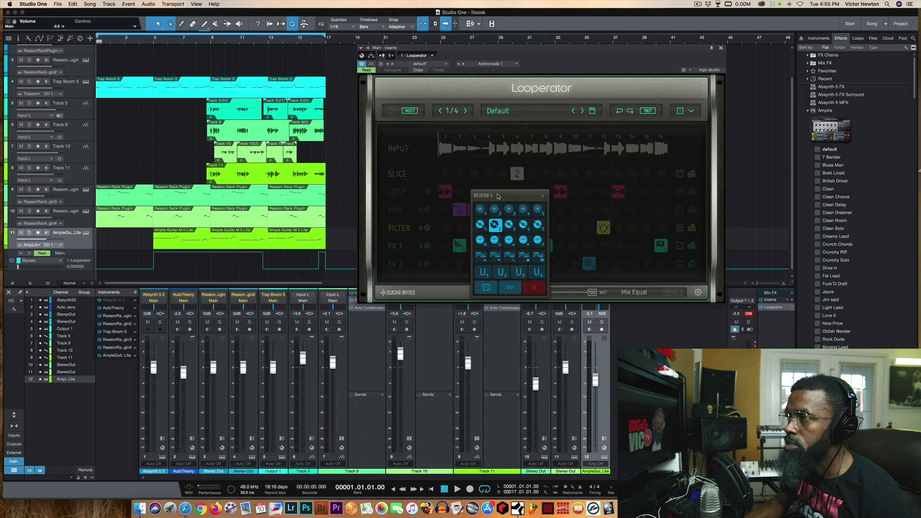
left_click(542, 195)
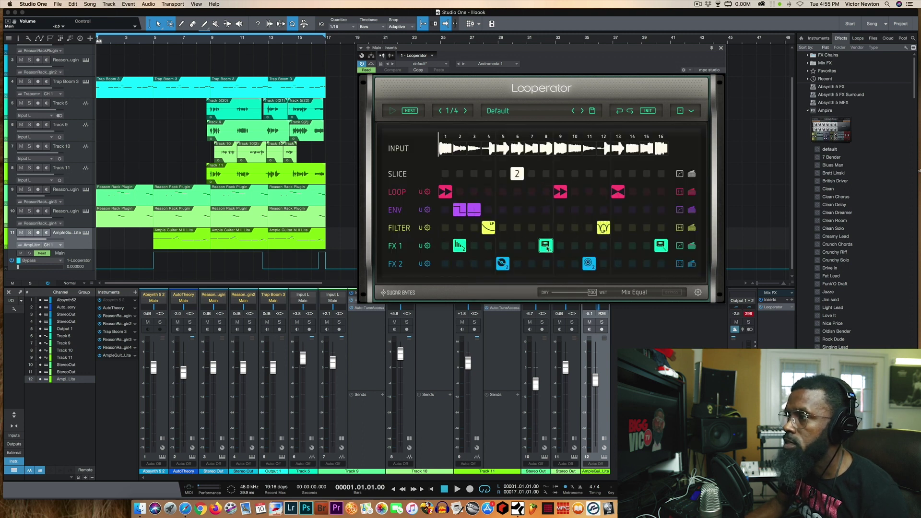
left_click(548, 247)
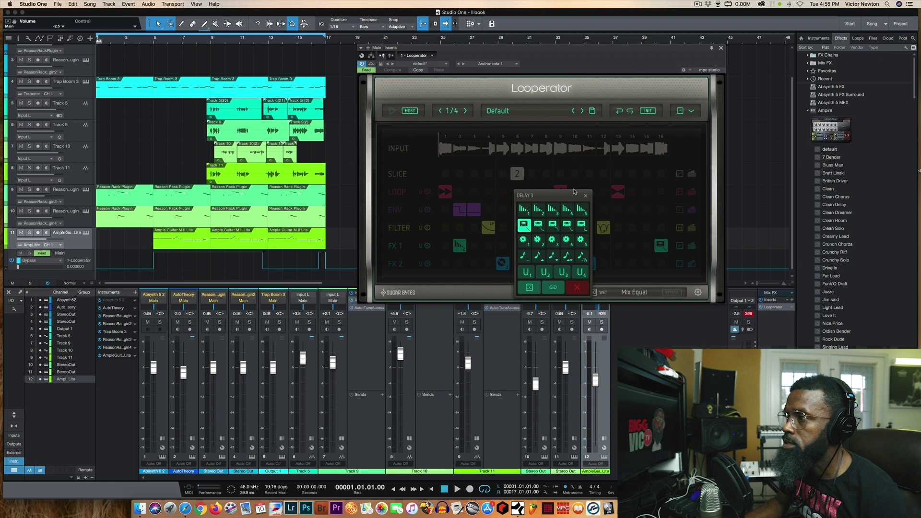
left_click(585, 196)
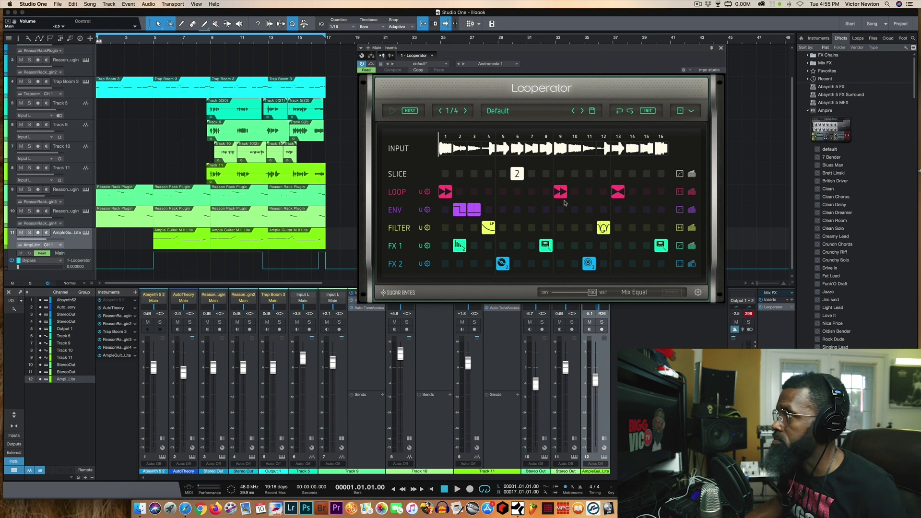
left_click(721, 49)
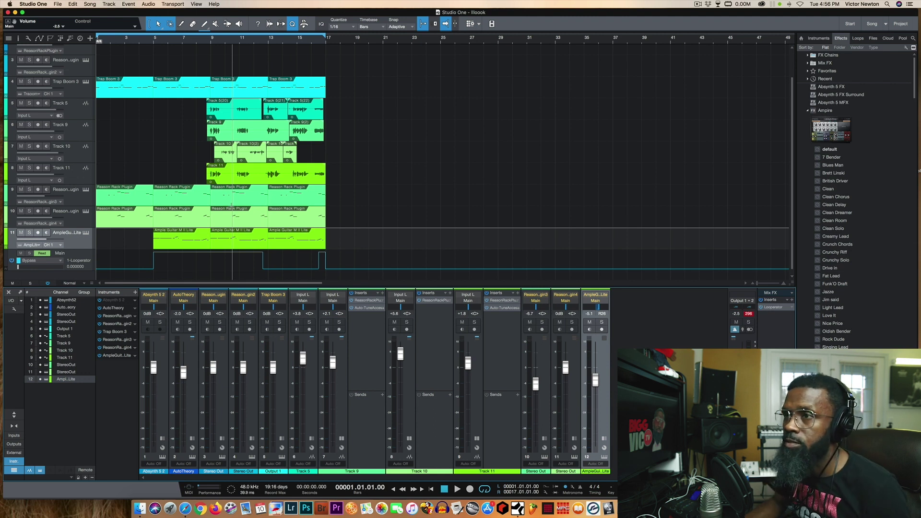
Step: Open the AutoTheory track's instrument with its Omnisphere window and dismiss the library notice
scroll(72, 71, "up", 2)
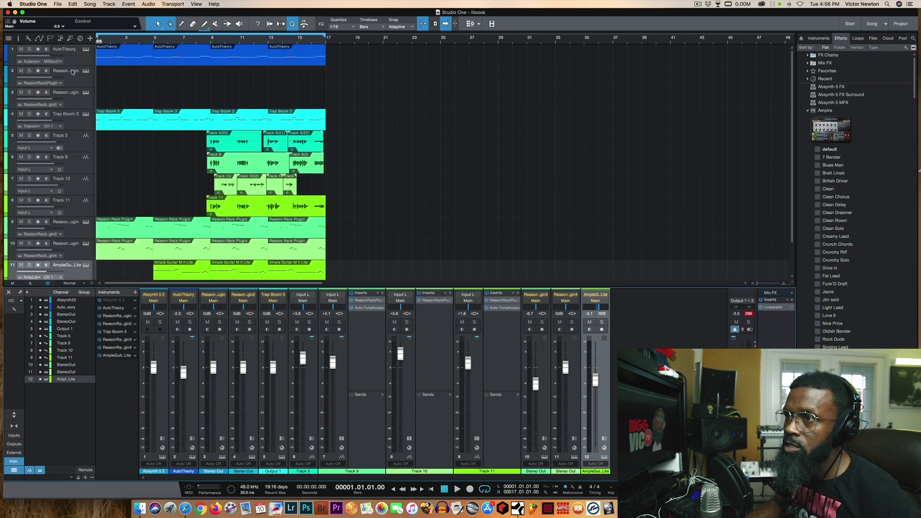
left_click(85, 50)
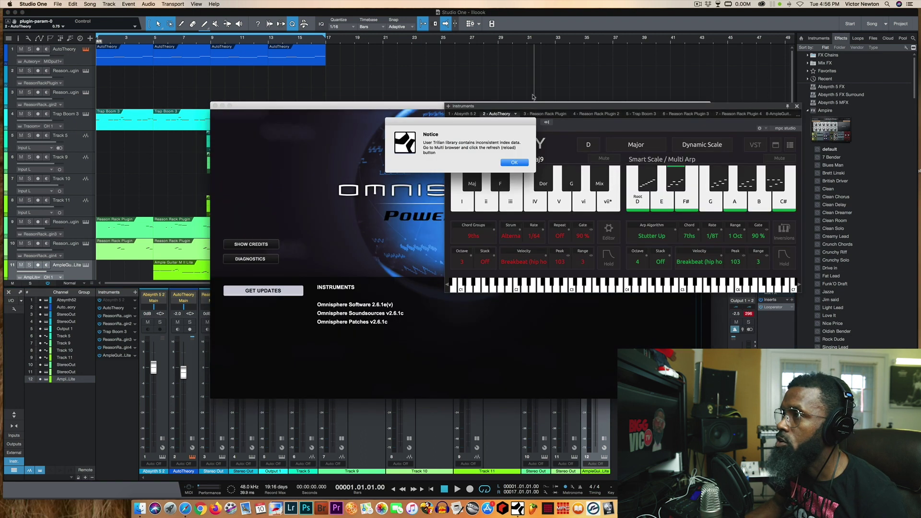
left_click(514, 162)
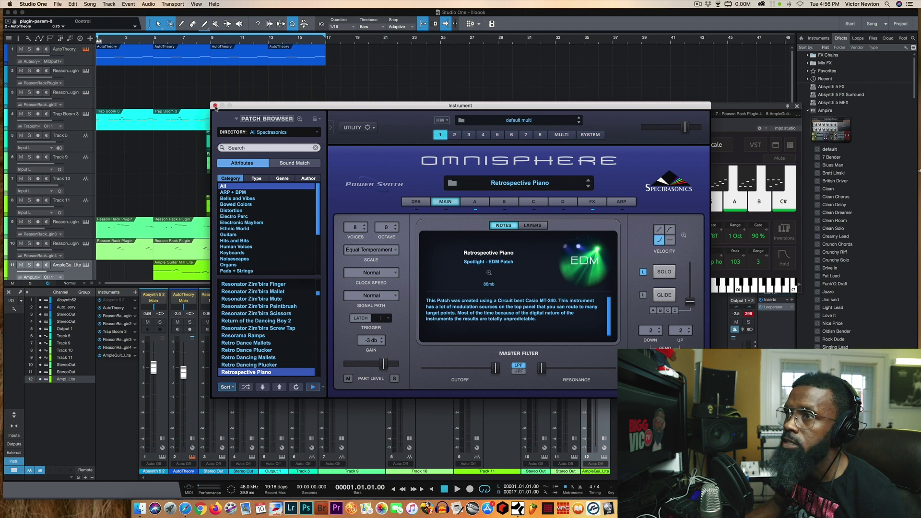
Step: Solo the AutoTheory track and listen to it, select its mixer channel, and close the Omnisphere window
left_click(29, 49)
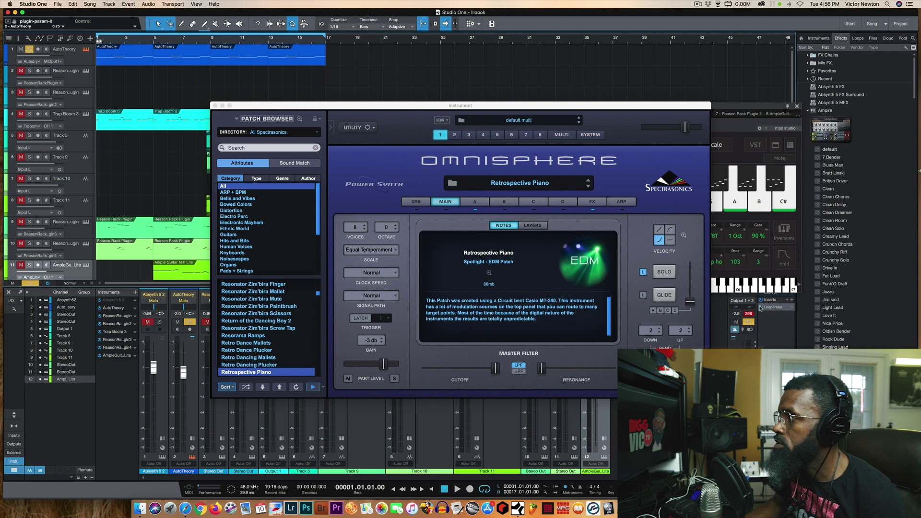
left_click(457, 489)
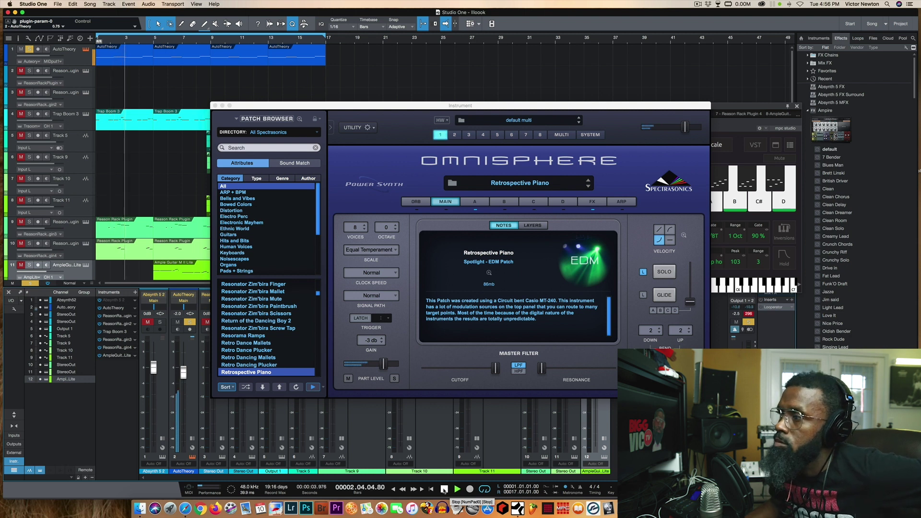
left_click_drag(516, 106, 353, 153)
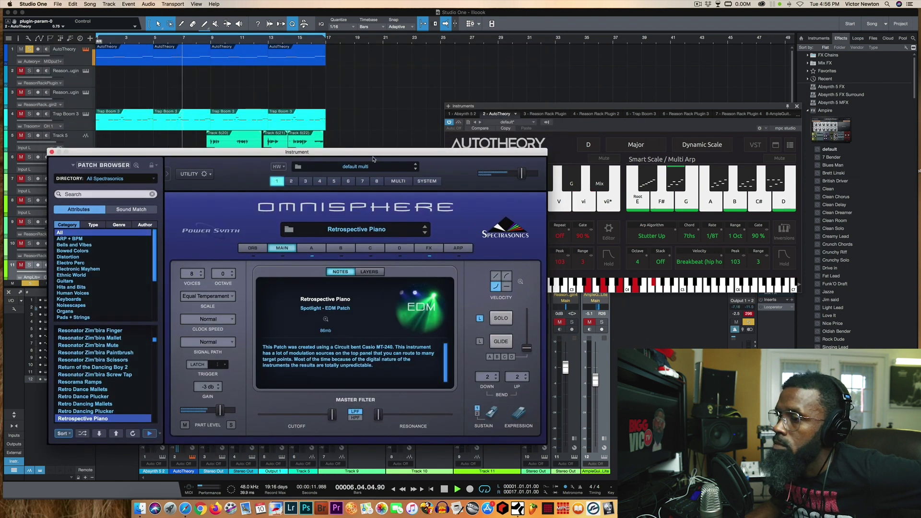
left_click(184, 454)
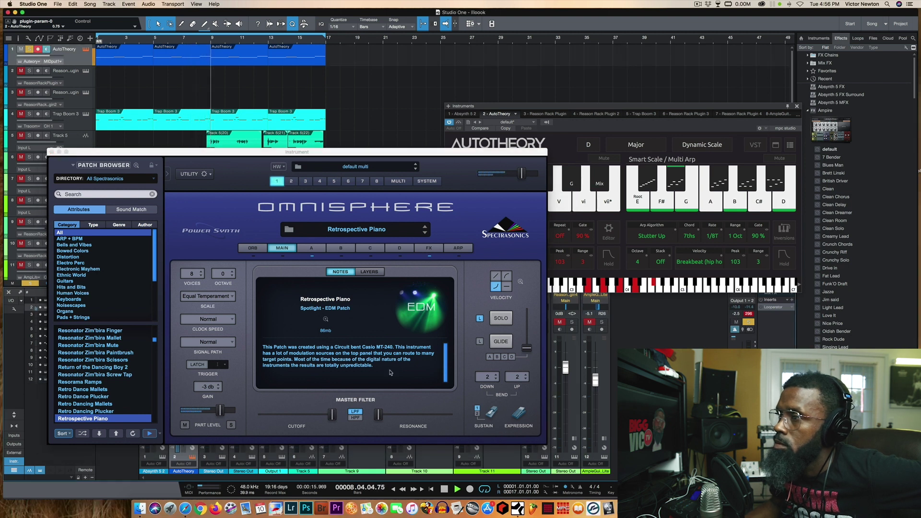
left_click(444, 489)
left_click_drag(217, 153, 385, 74)
left_click(218, 73)
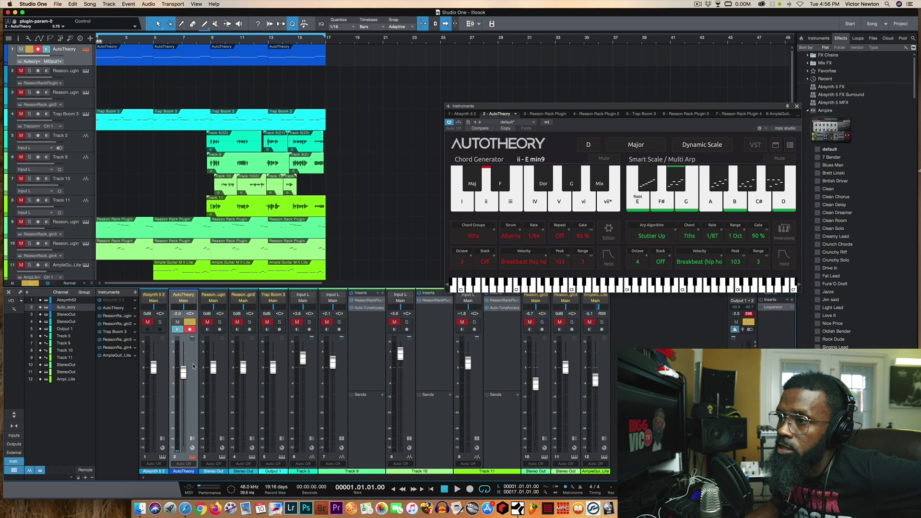
Step: Expand the AutoTheory channel's inserts, examine RC-20 Retro Color, close both plug-in windows, and turn off the track's solo
left_click(192, 339)
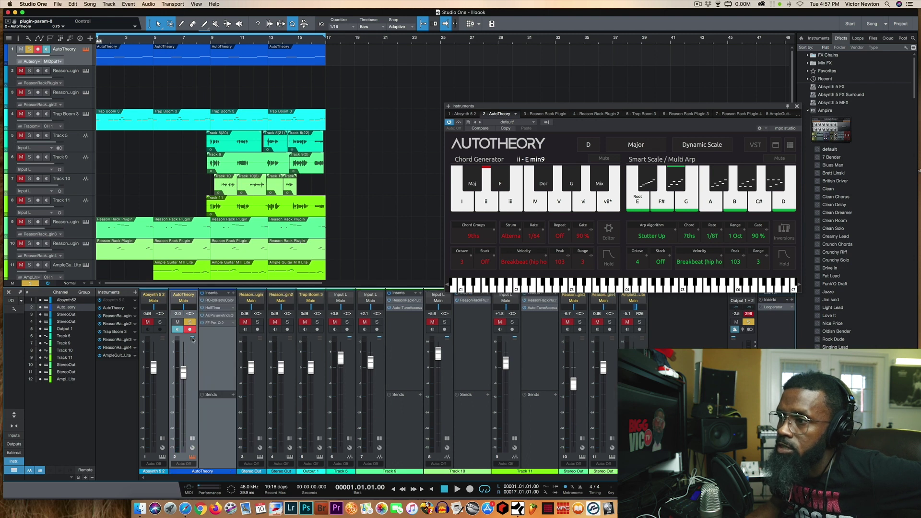
left_click(220, 302)
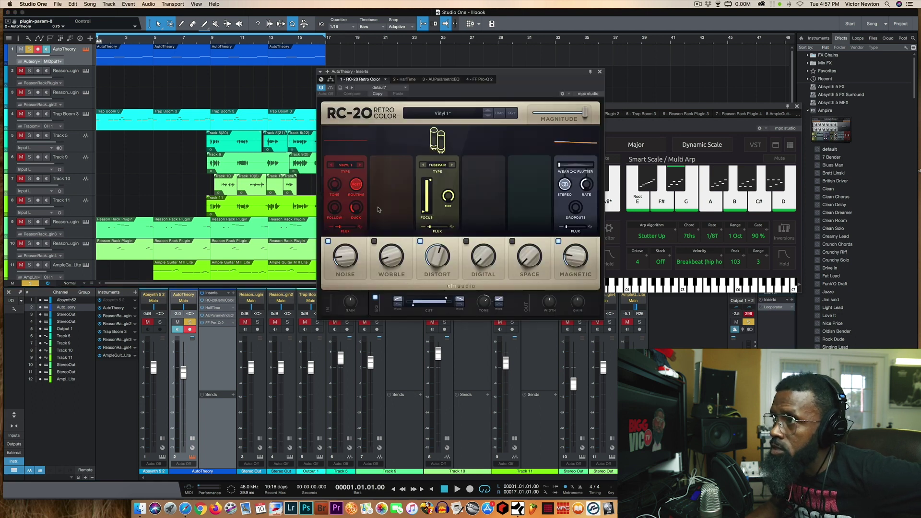
left_click(600, 72)
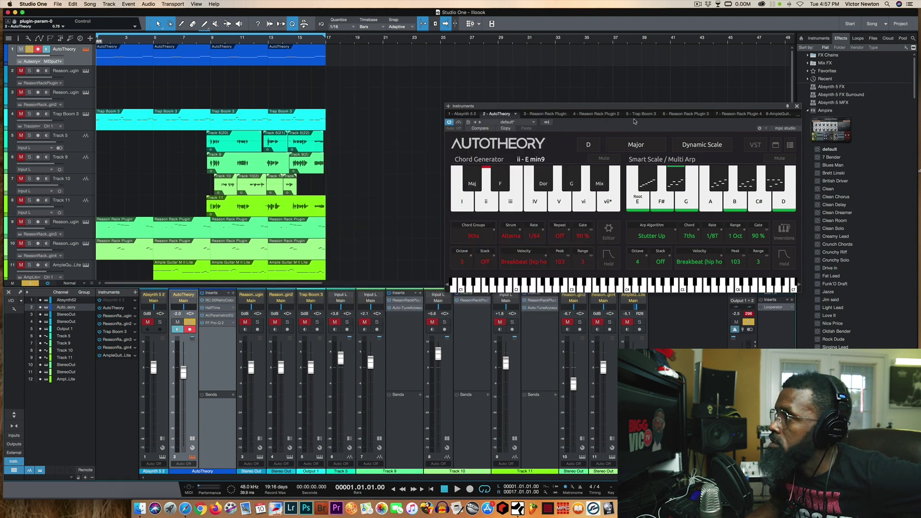
left_click(797, 106)
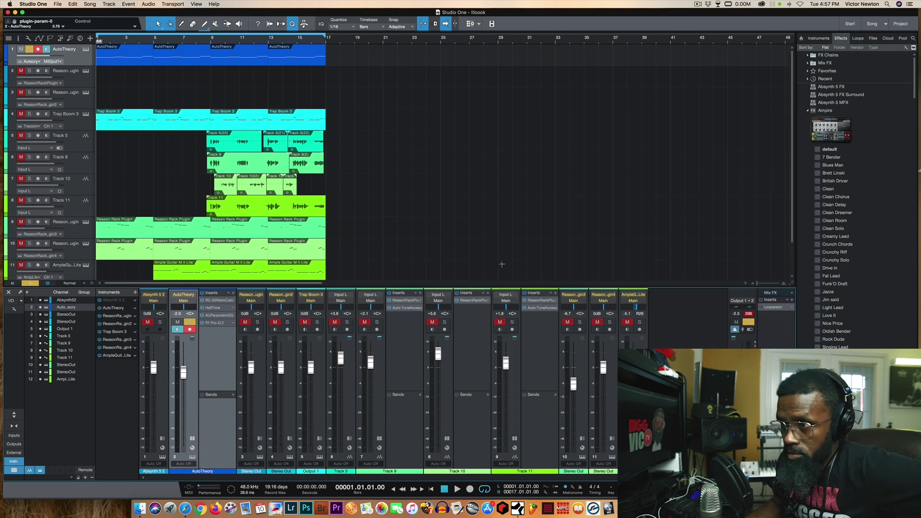
left_click(190, 321)
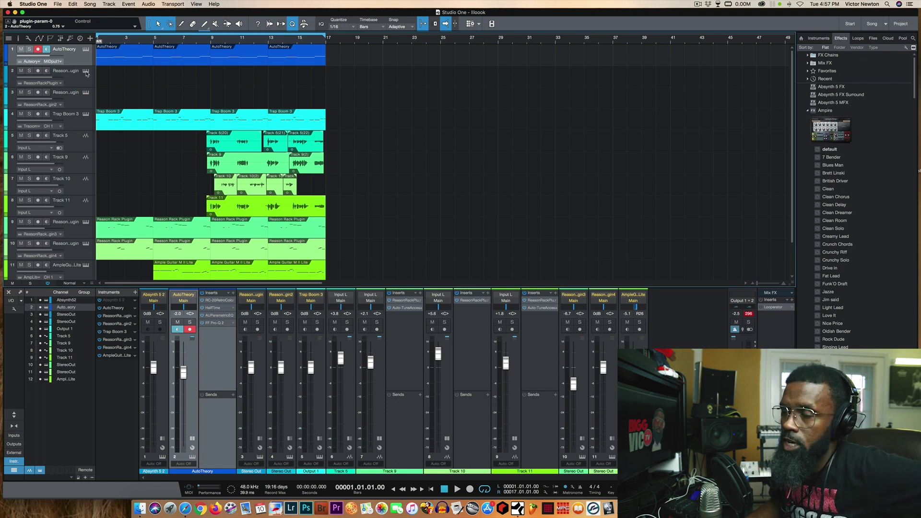
Step: Solo track 2, listen to it with its Reason Rack Redrum instrument open, and close the instrument and turn off the solo
key("s")
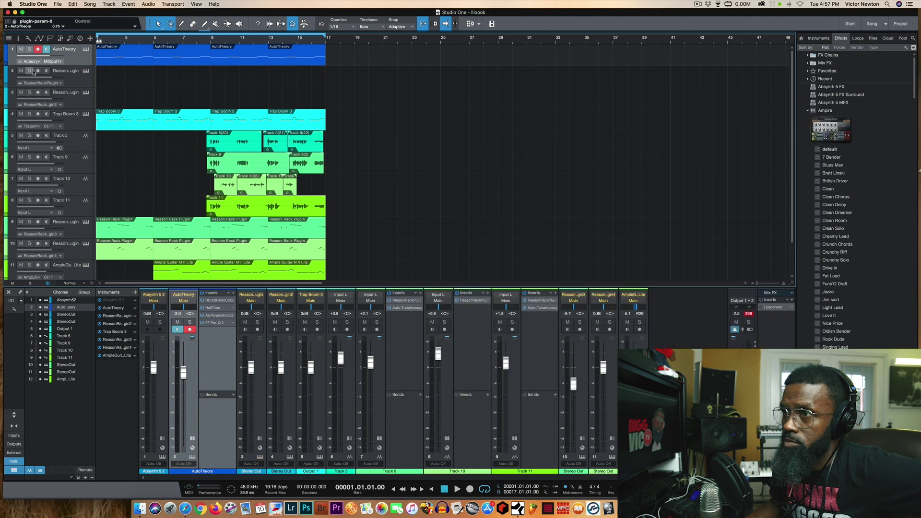
left_click(86, 72)
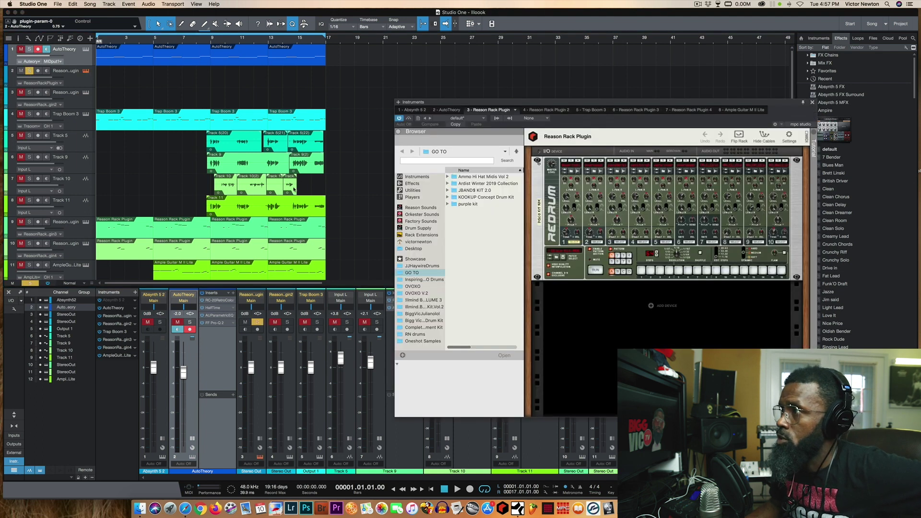
left_click_drag(582, 103, 504, 89)
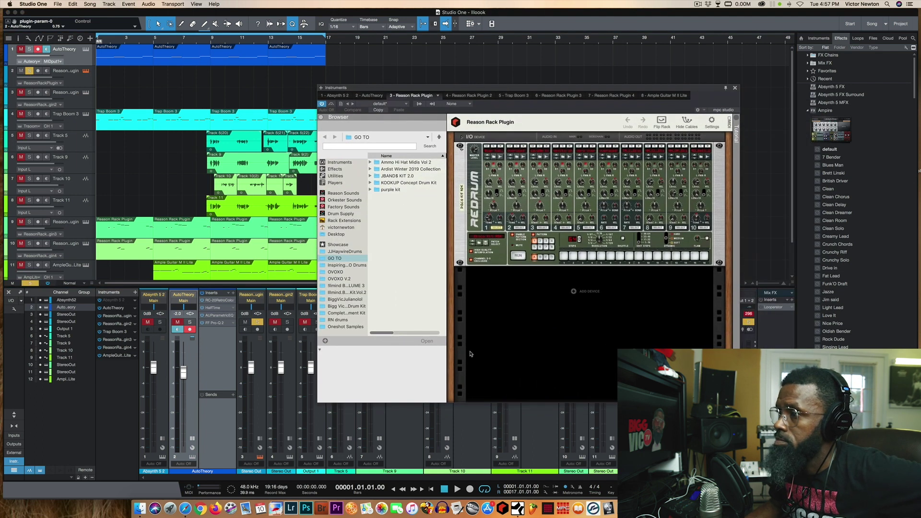
left_click(457, 489)
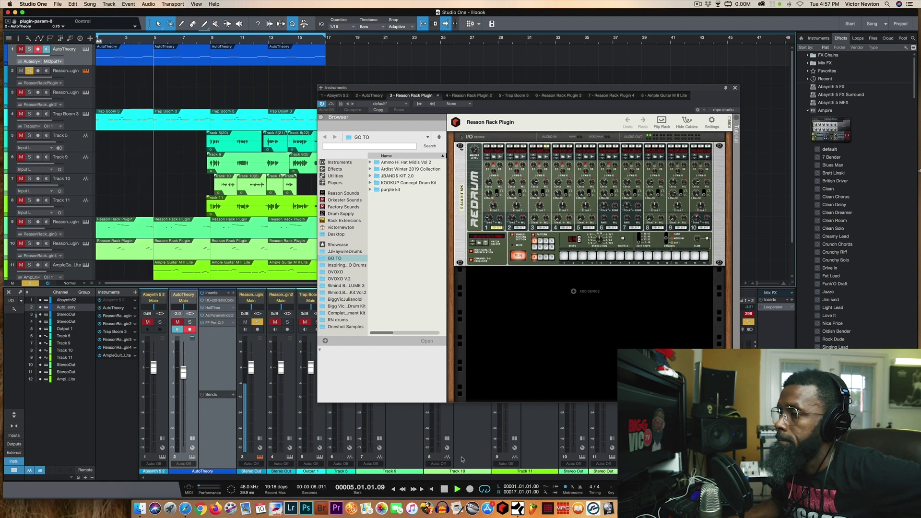
left_click(444, 488)
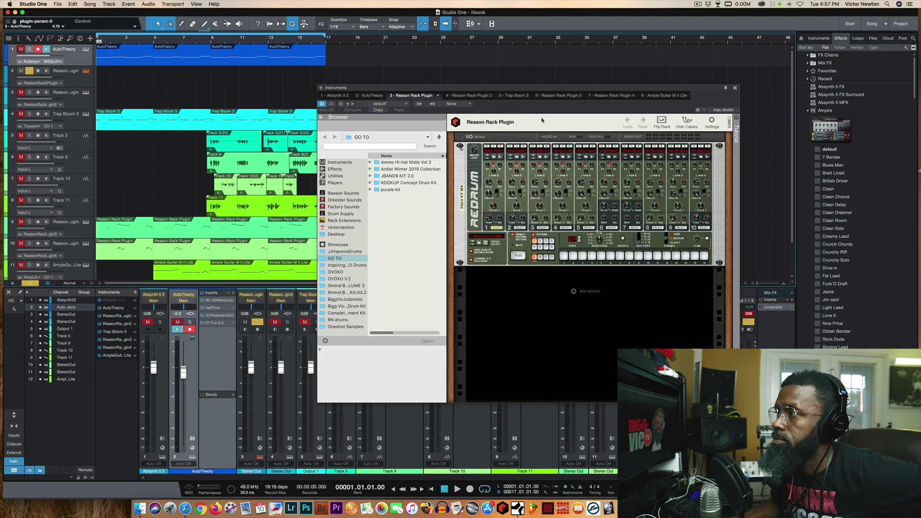
left_click(734, 89)
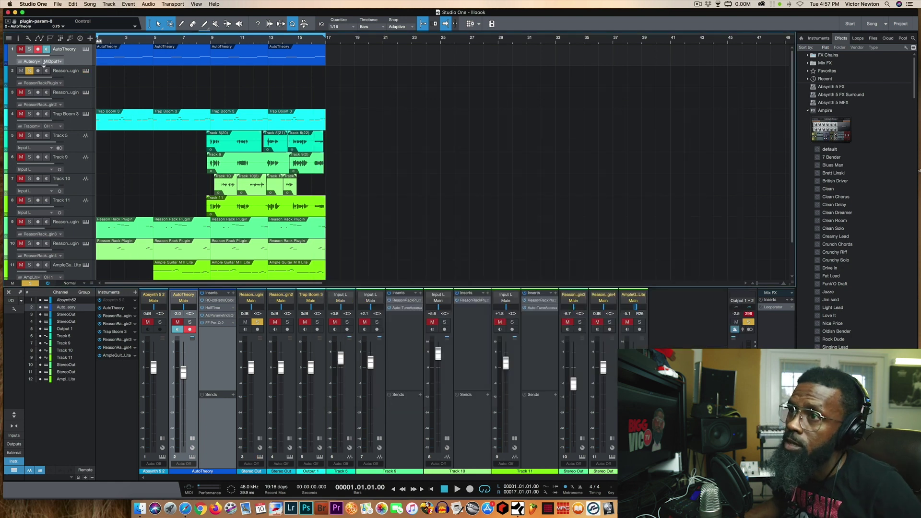
left_click(29, 71)
Step: Open track 3's Reason Rack instrument to view its Drum Sequencer and Redrum, and reposition the window
left_click(87, 95)
left_click(87, 96)
left_click(87, 95)
left_click(511, 190)
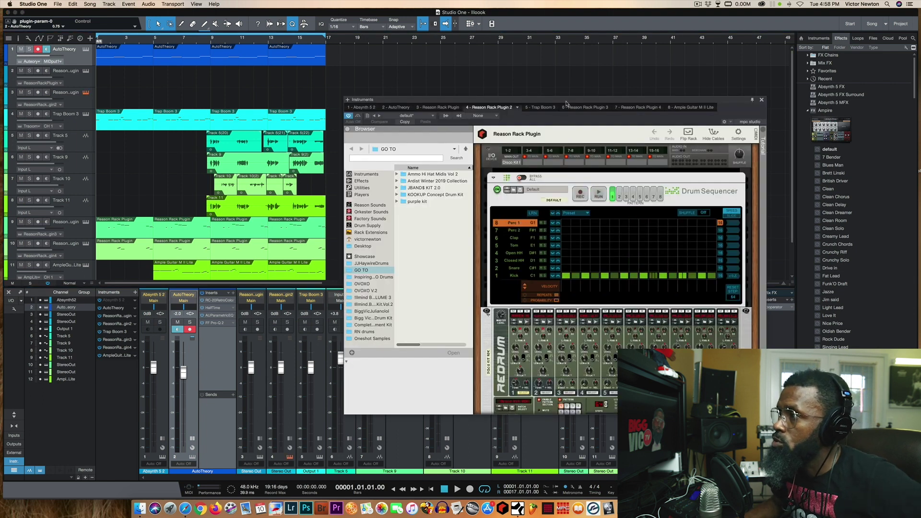
left_click_drag(560, 98, 533, 79)
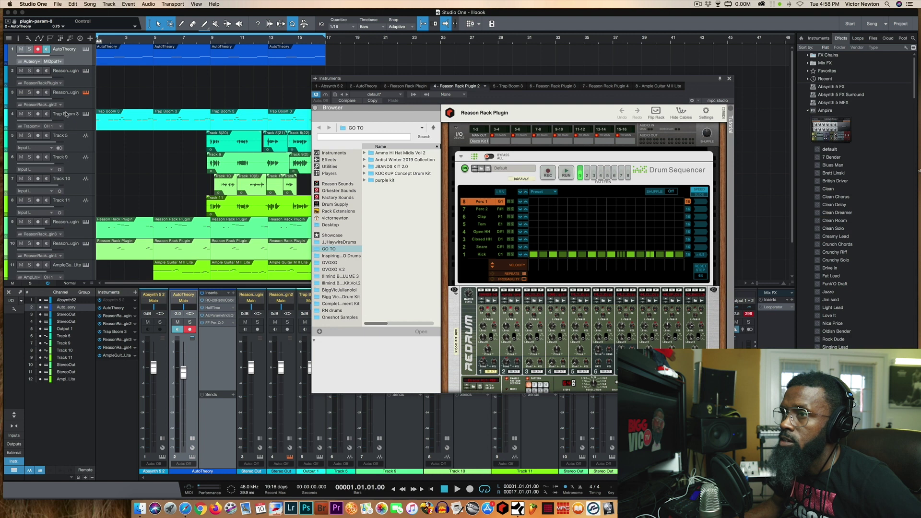
Step: Solo track 3 and listen to its drum pattern, and close the instrument window and turn off the solo
left_click(30, 92)
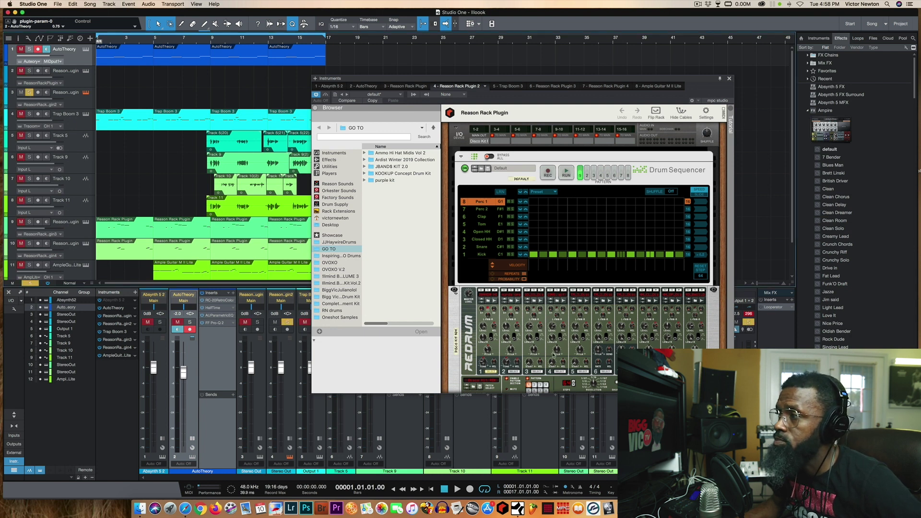
left_click(457, 488)
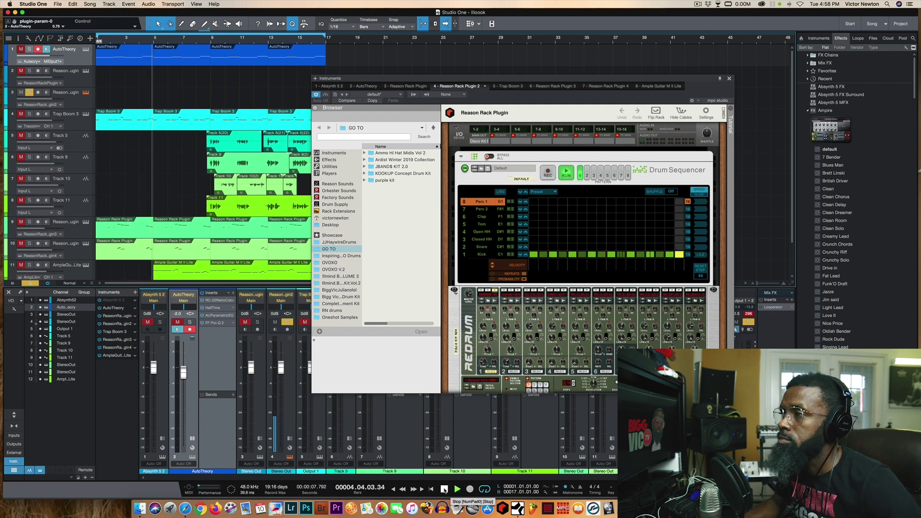
left_click(444, 489)
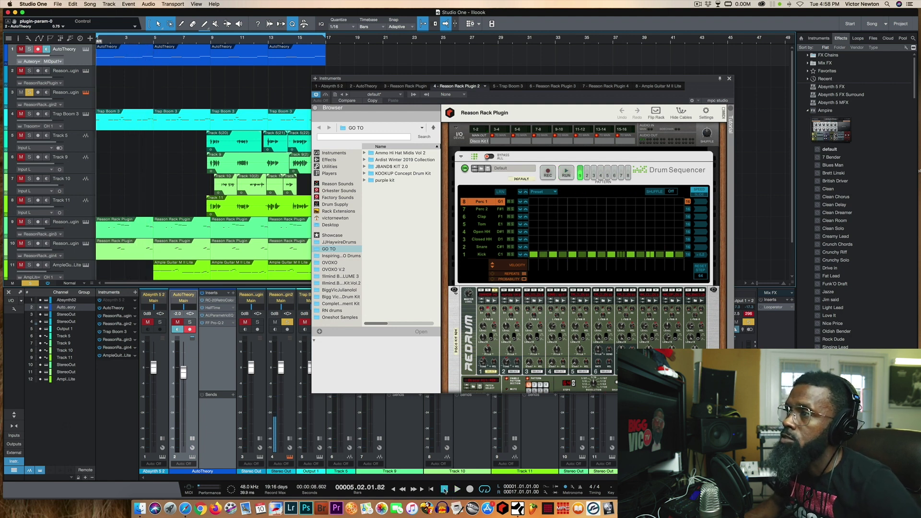
left_click(729, 79)
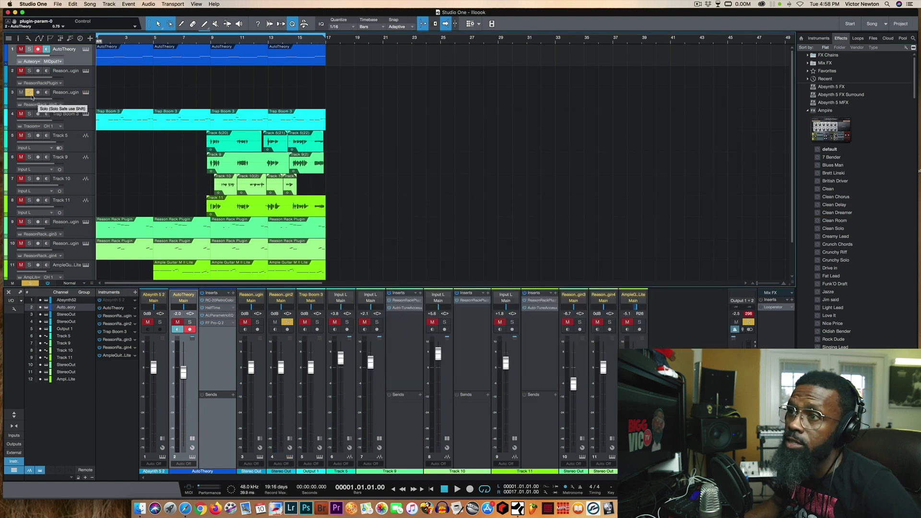
left_click(30, 93)
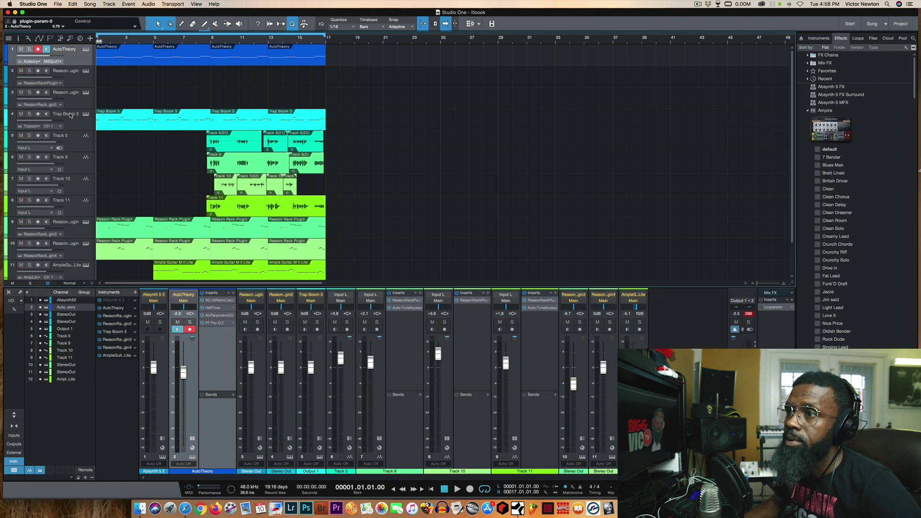
Step: Solo the Trap Boom 3 track, listen to it with its instrument open, and close the instrument window
left_click(29, 115)
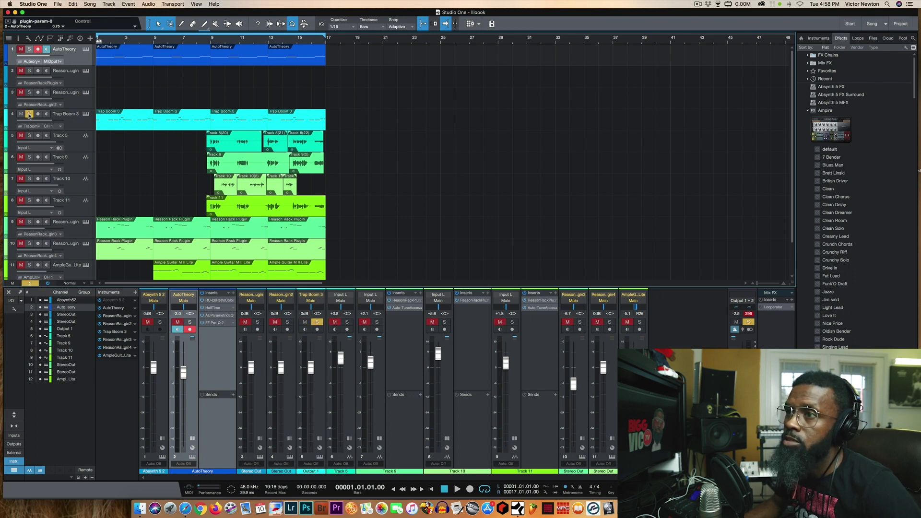
left_click(91, 115)
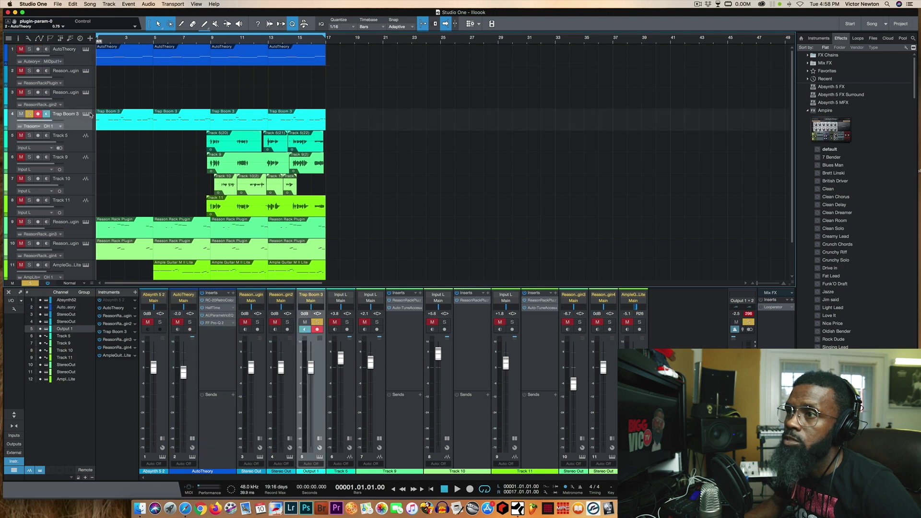
left_click(88, 115)
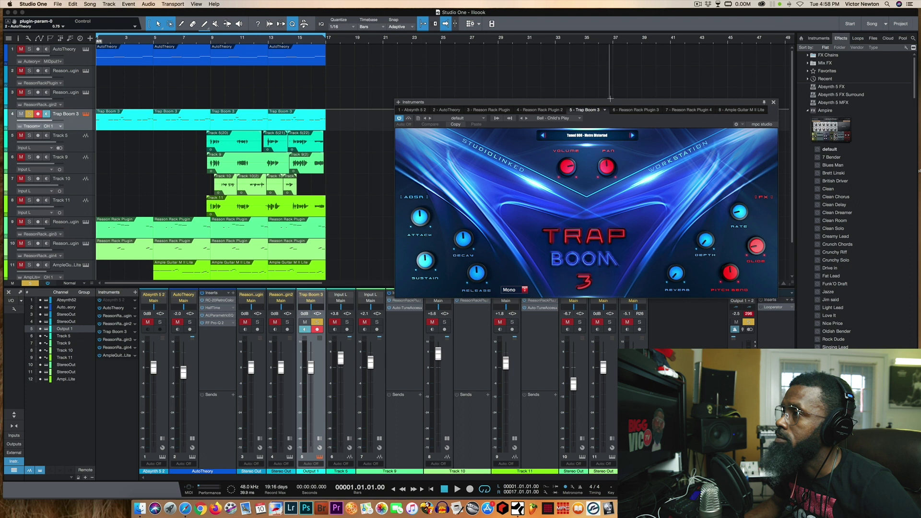
left_click_drag(608, 102, 571, 82)
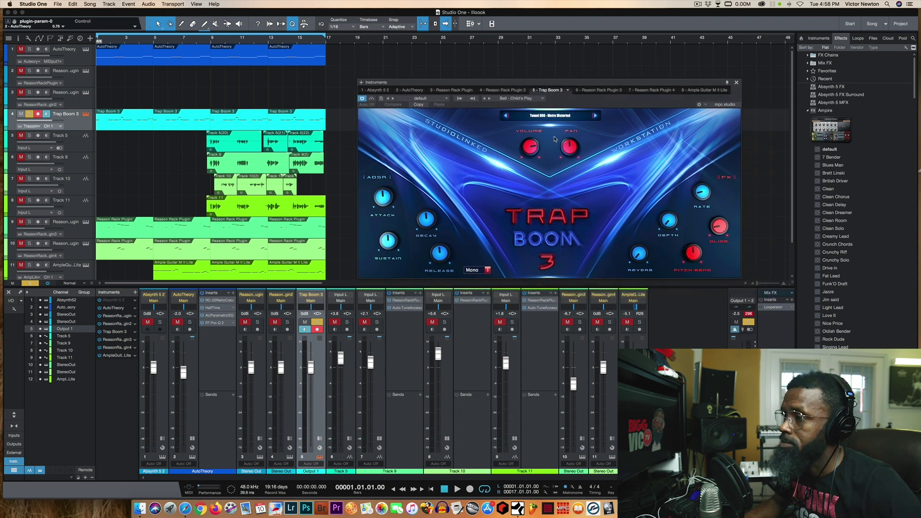
left_click(457, 489)
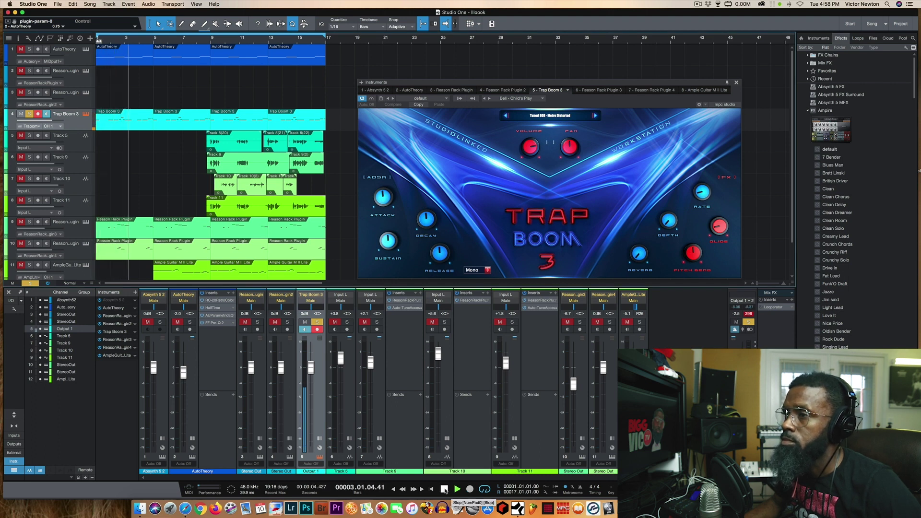
left_click(445, 489)
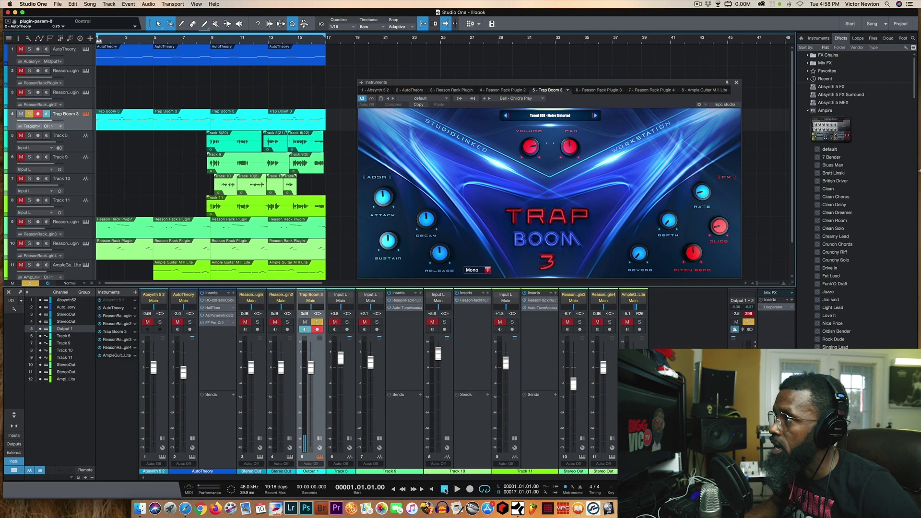
left_click(736, 82)
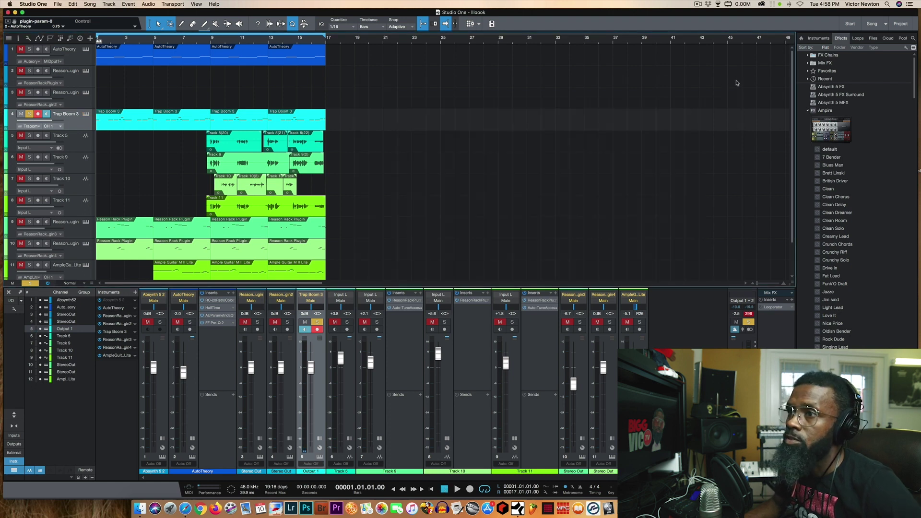
Step: Turn off solo, input monitoring and record arming on the Trap Boom 3 track
left_click(30, 114)
left_click(47, 115)
left_click(38, 114)
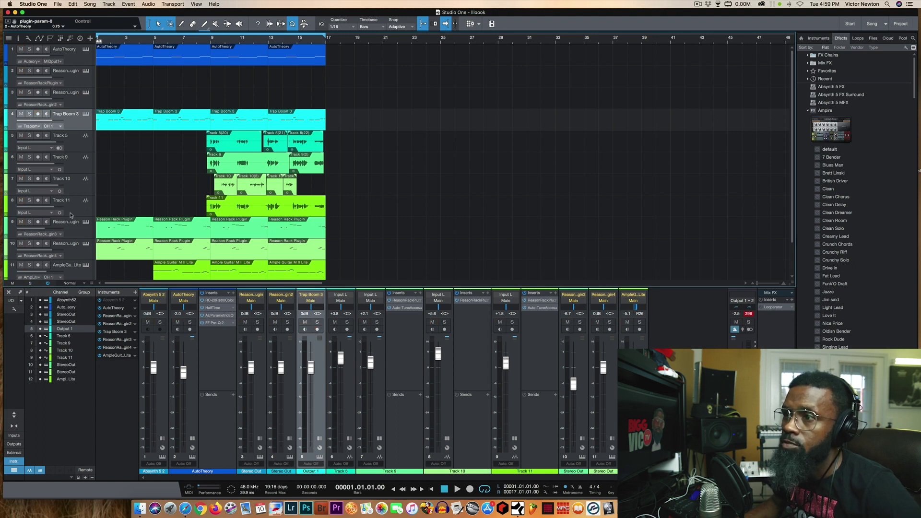
Step: Open track 9's Reason Rack instrument with the Scenic device, listen to the track soloed, and close the instrument window
left_click(82, 225)
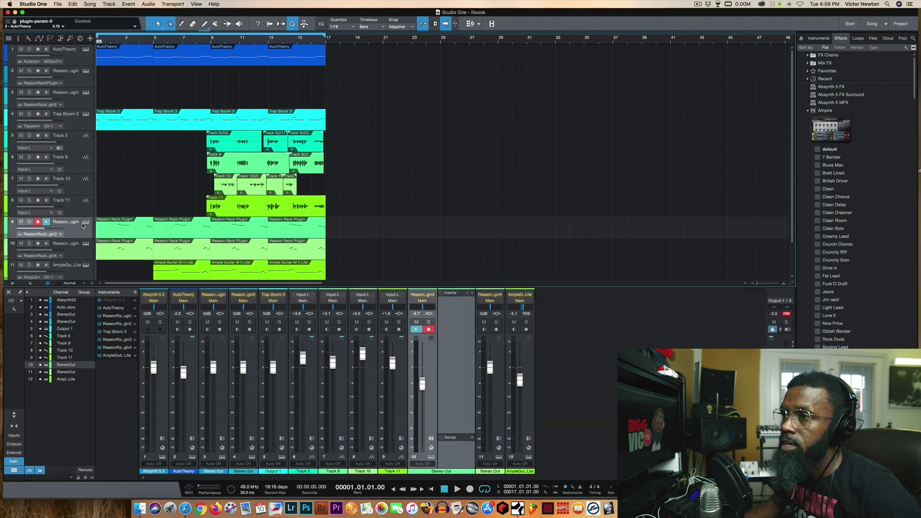
left_click(86, 223)
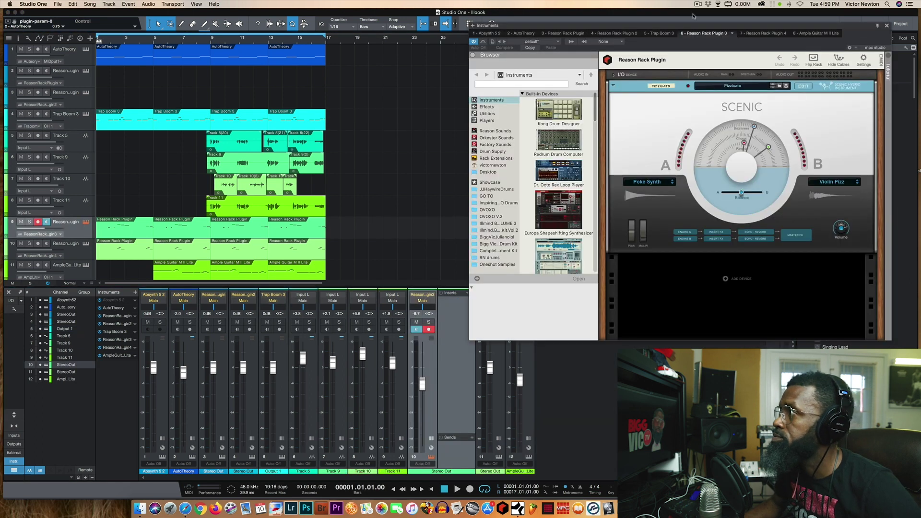
left_click_drag(856, 25, 661, 67)
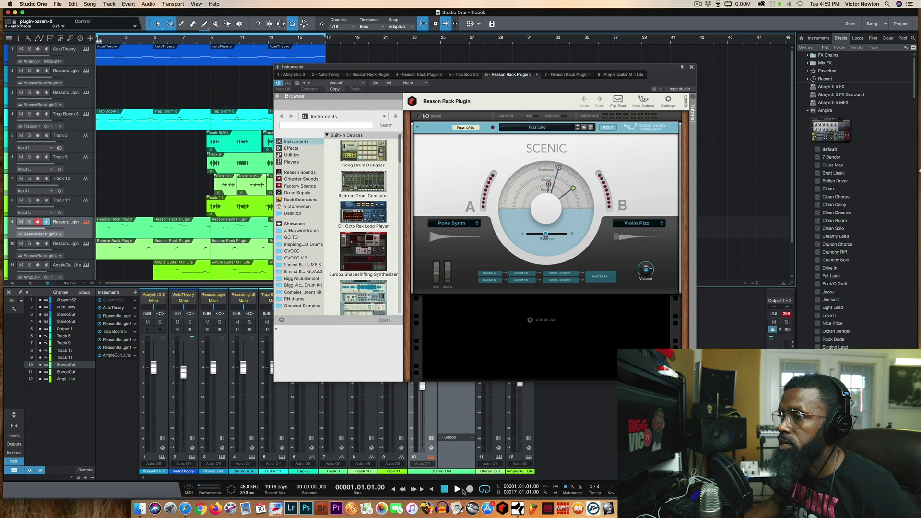
left_click(29, 222)
left_click(456, 488)
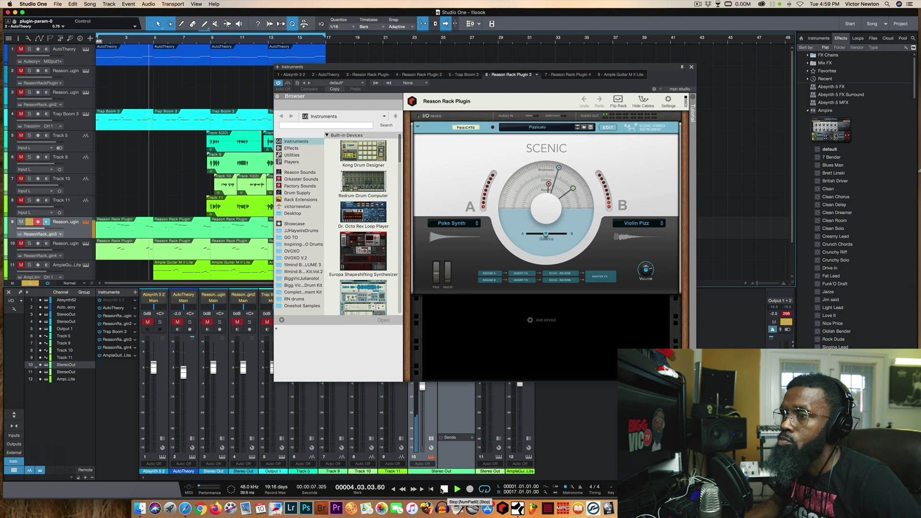
left_click(442, 489)
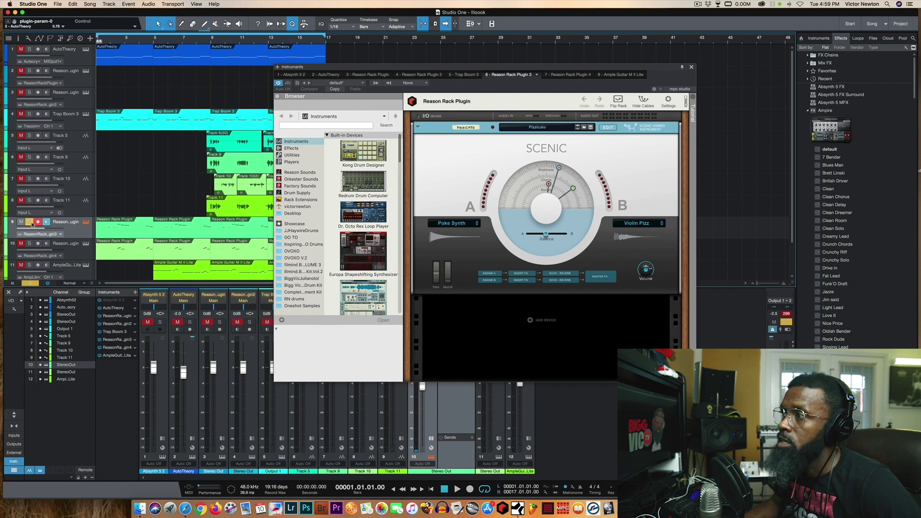
left_click(691, 68)
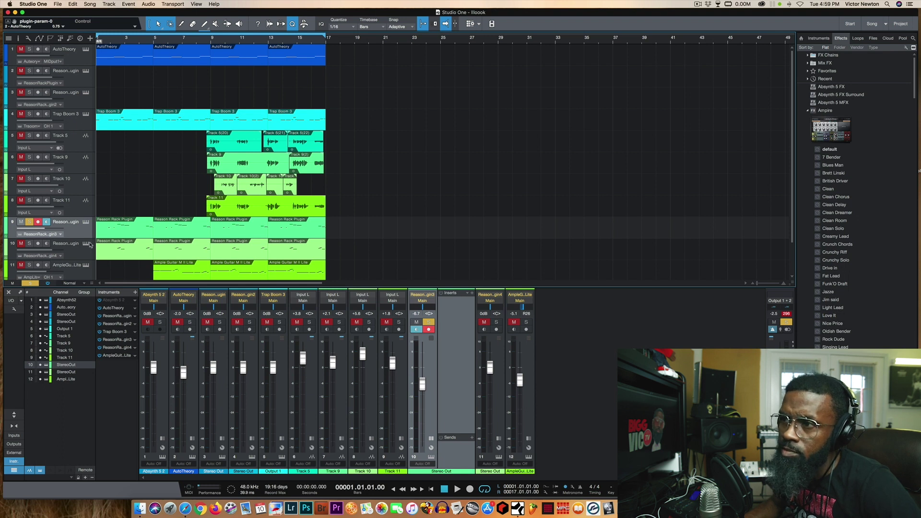
Step: Open track 10's Reason Rack instrument to examine its Subtractor synthesizer and RV-7 reverb, and reposition the window
left_click(76, 252)
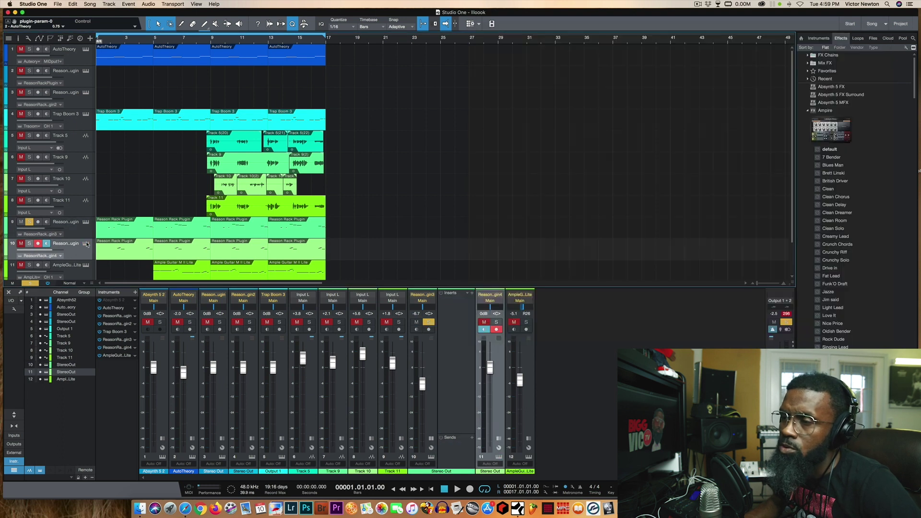
left_click(86, 245)
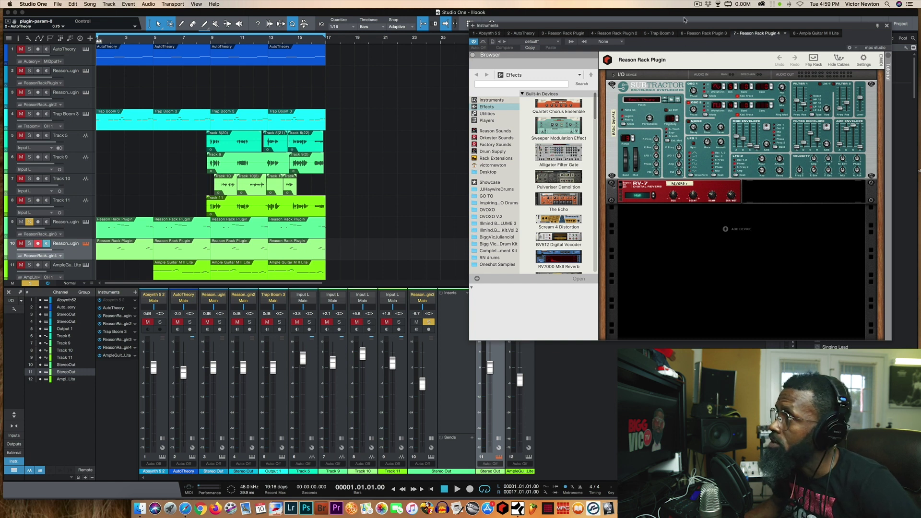
left_click_drag(678, 25, 606, 50)
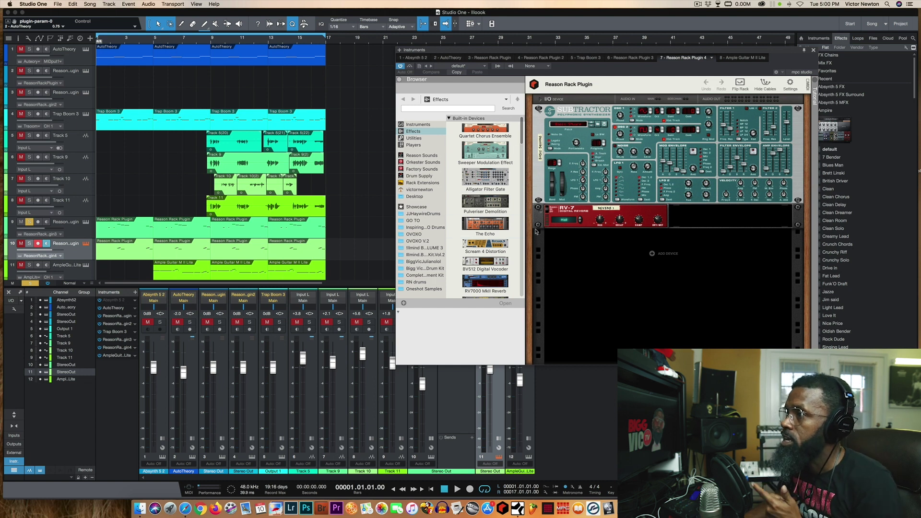
Step: Solo track 10 instead of track 9, listen to it alone, and turn off its solo and record arming
left_click(28, 244)
left_click(30, 222)
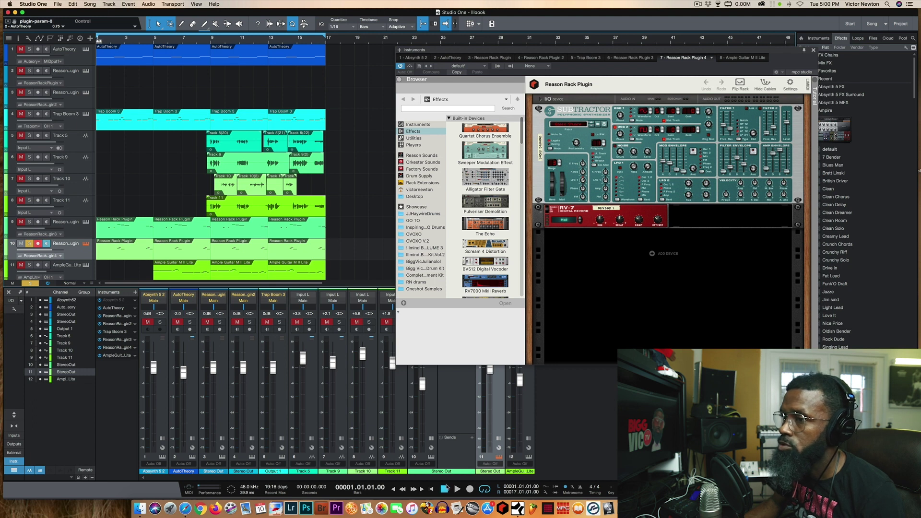
key("space")
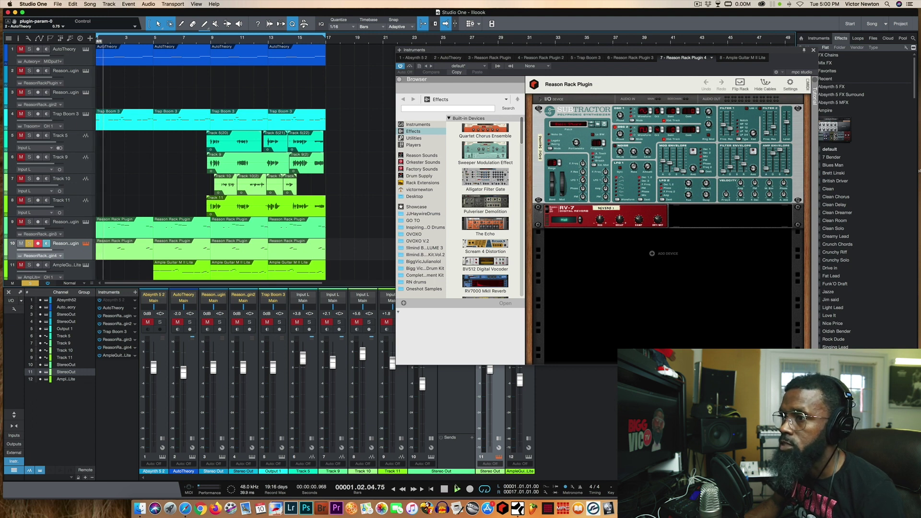
left_click(443, 489)
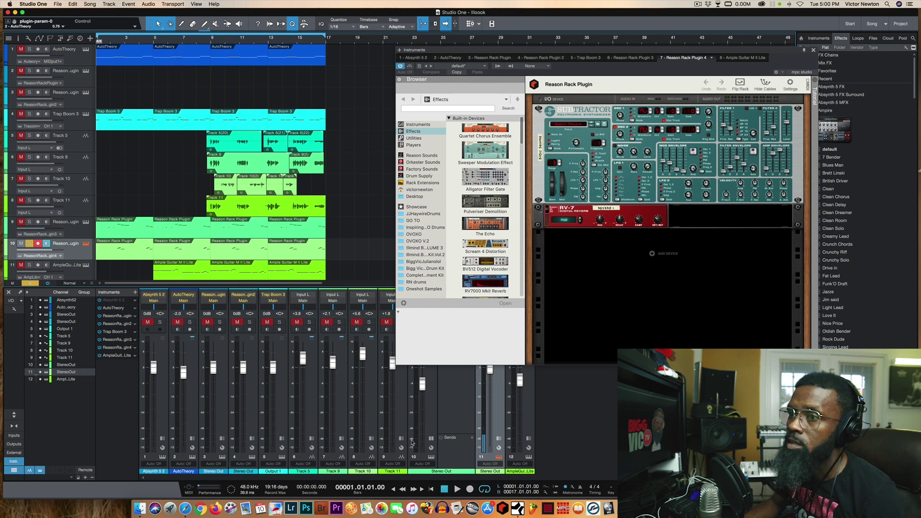
left_click(29, 244)
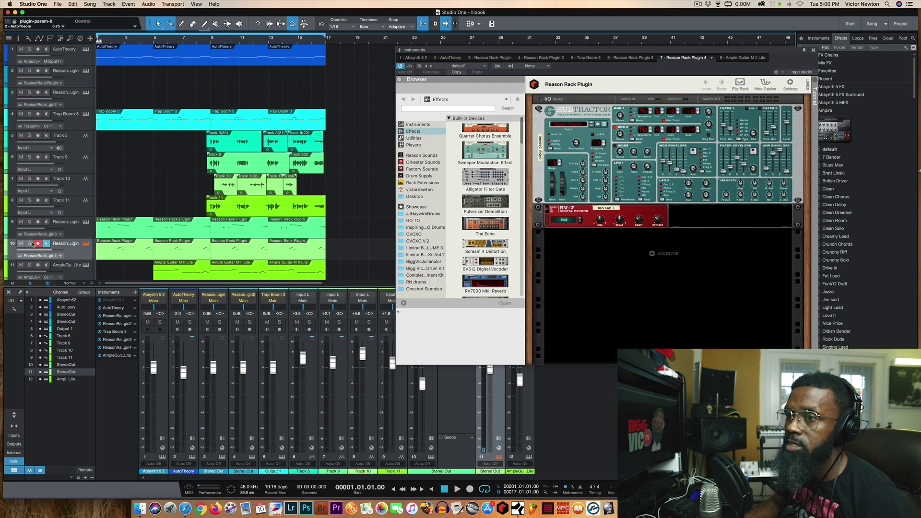
left_click(39, 244)
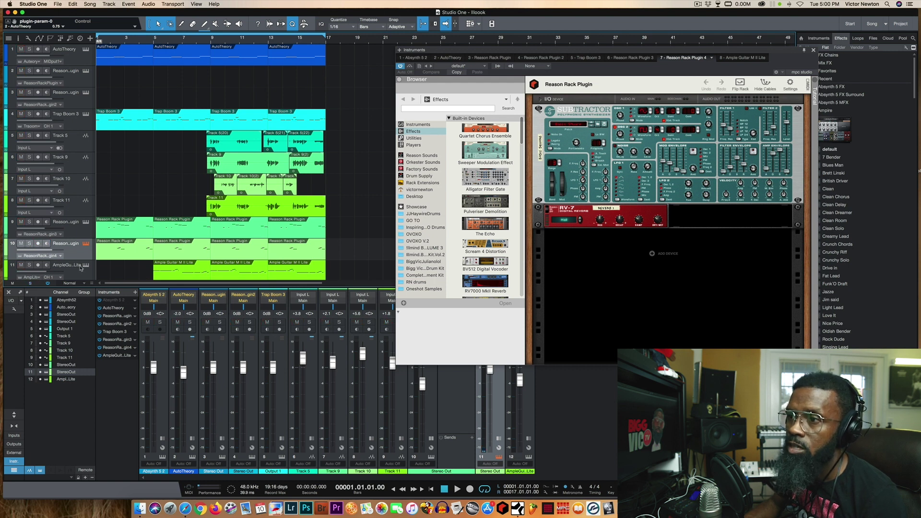
Step: Open the Ample Guitar M II Lite instrument on track 11
scroll(80, 267, "down", 3)
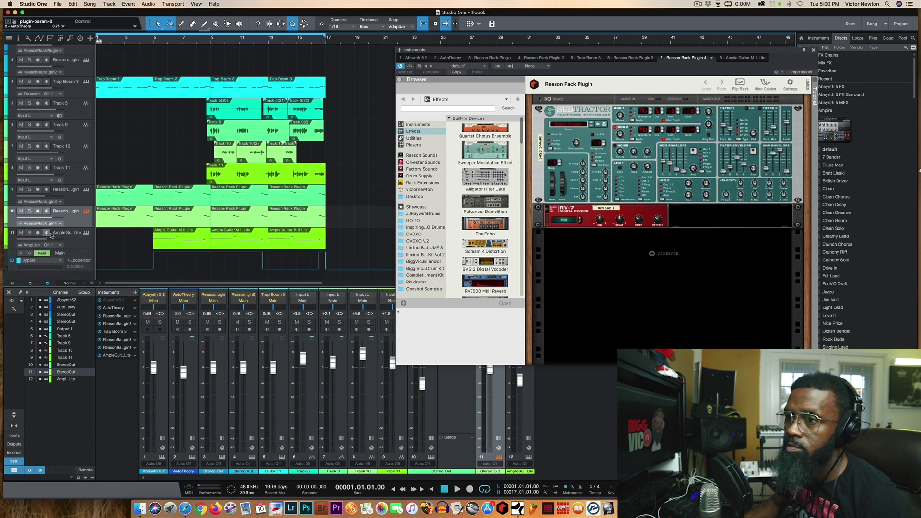
left_click(85, 232)
left_click(86, 212)
left_click(86, 212)
left_click(86, 233)
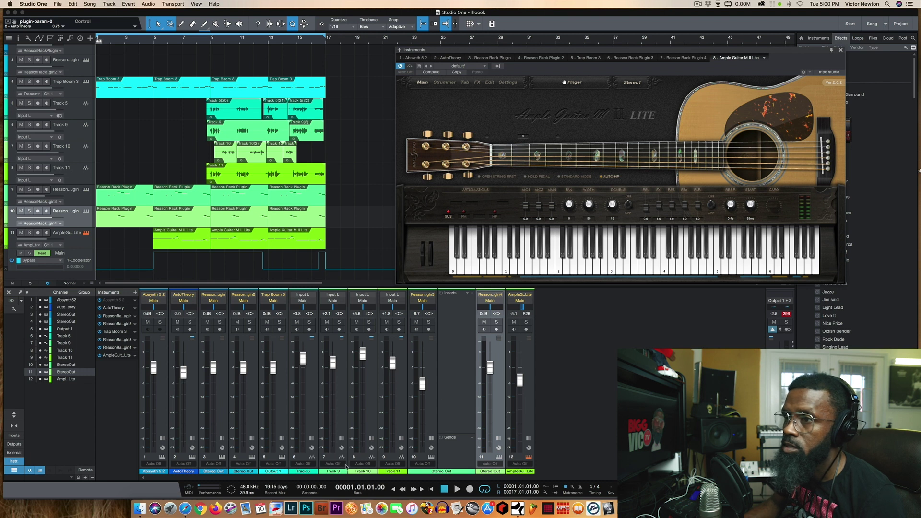
Step: Solo the Ample Guitar track and listen to it from bar 5
left_click(30, 233)
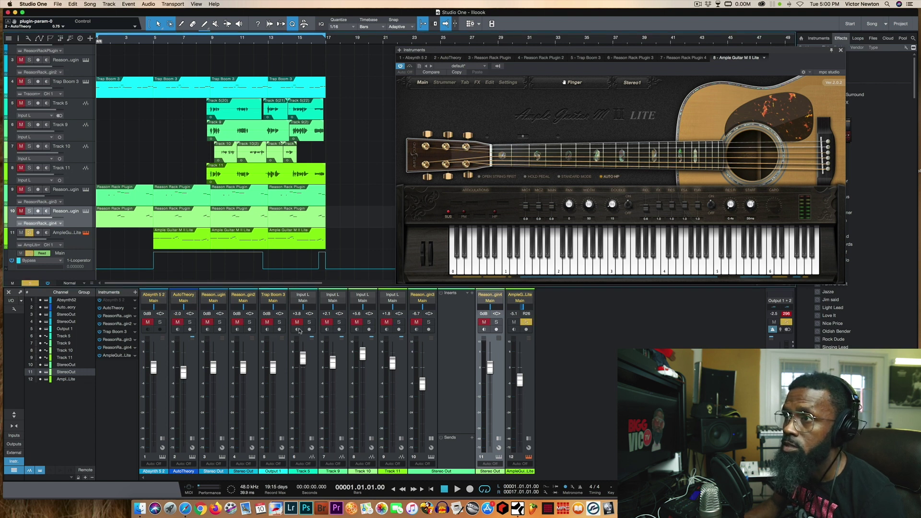
left_click(152, 43)
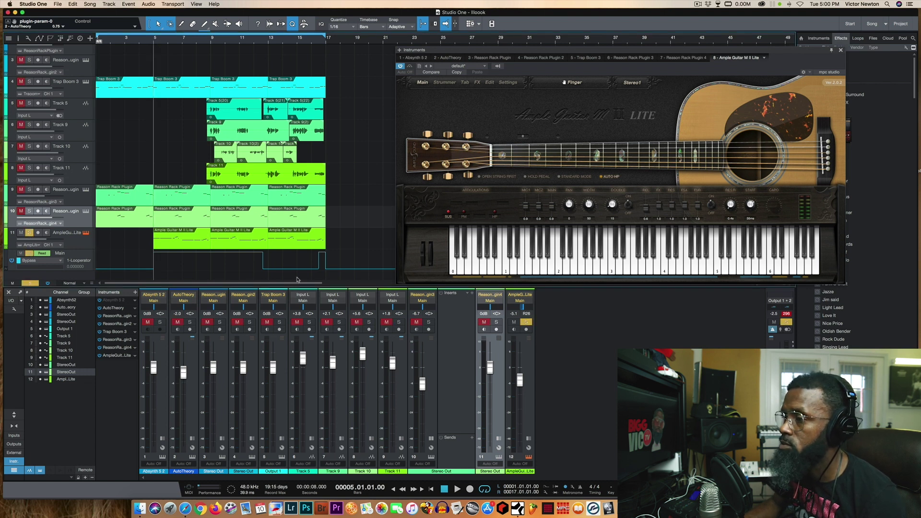
left_click(457, 489)
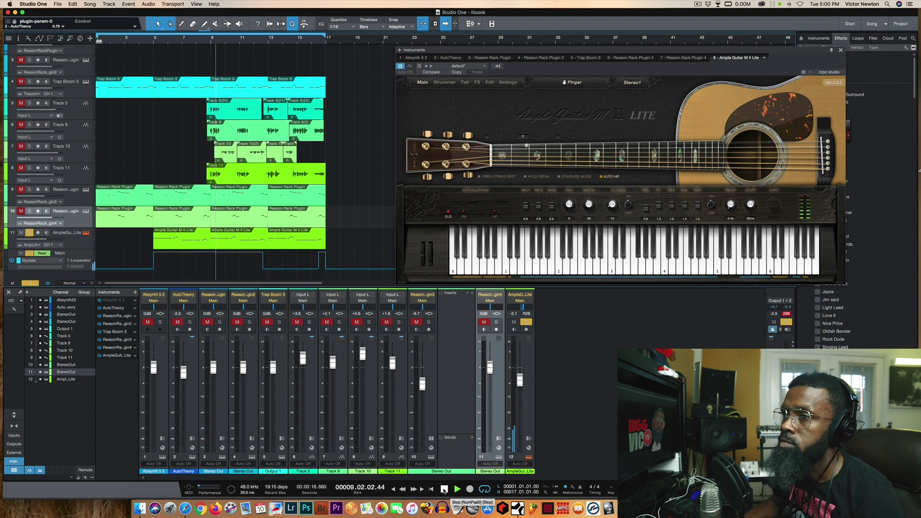
left_click(445, 490)
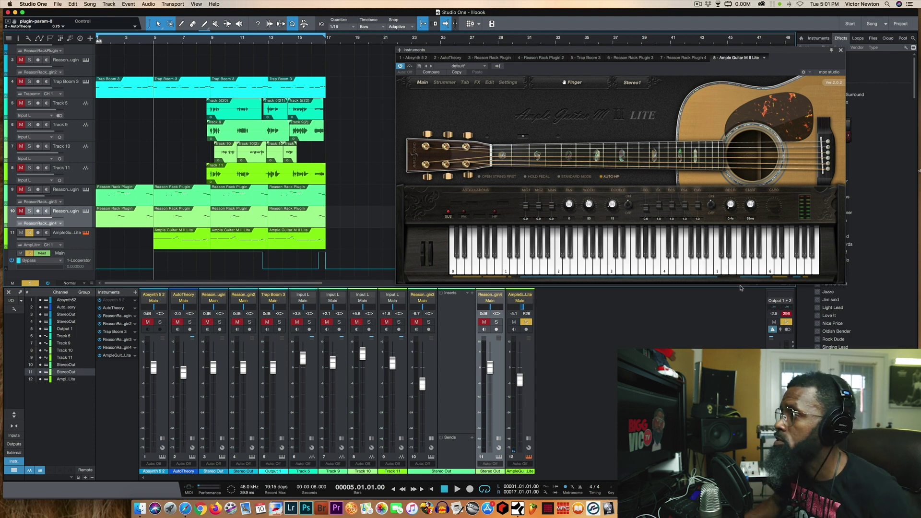
Step: Clear the solo, return the playhead to the song start, and close the Ample Guitar instrument window
left_click(786, 323)
left_click(445, 492)
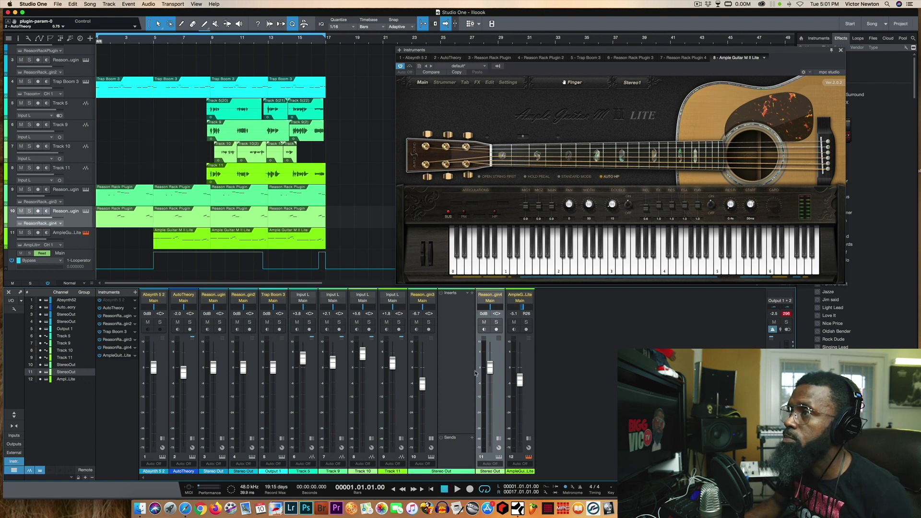
left_click(841, 51)
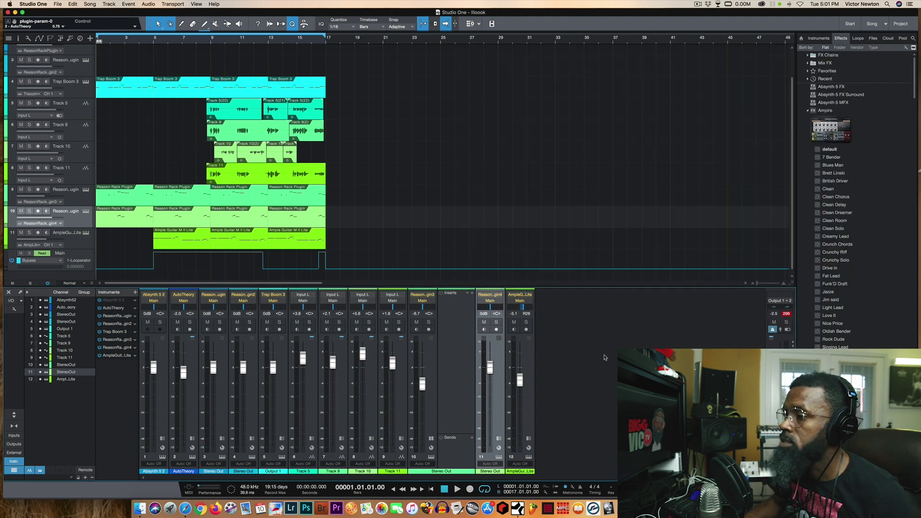
Step: Play the full mix from the start and toggle the Looperator insert on the main output channel
left_click(458, 489)
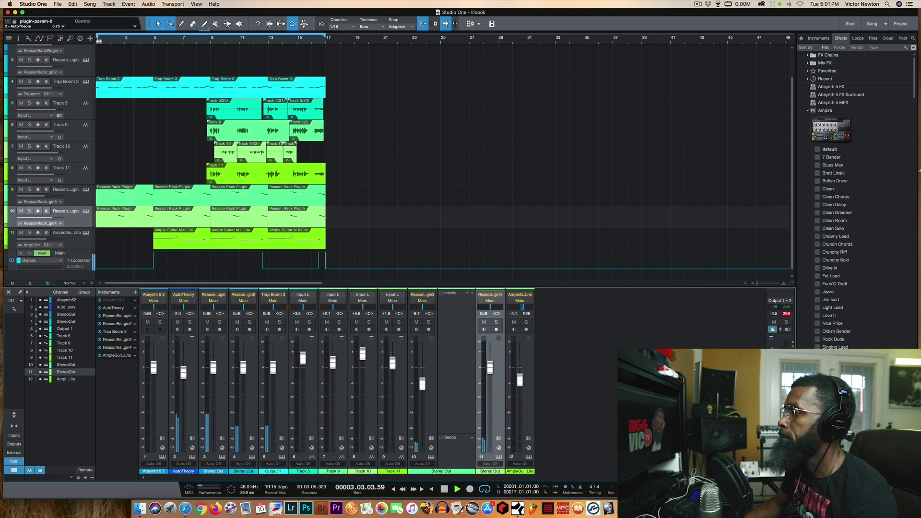
left_click(778, 318)
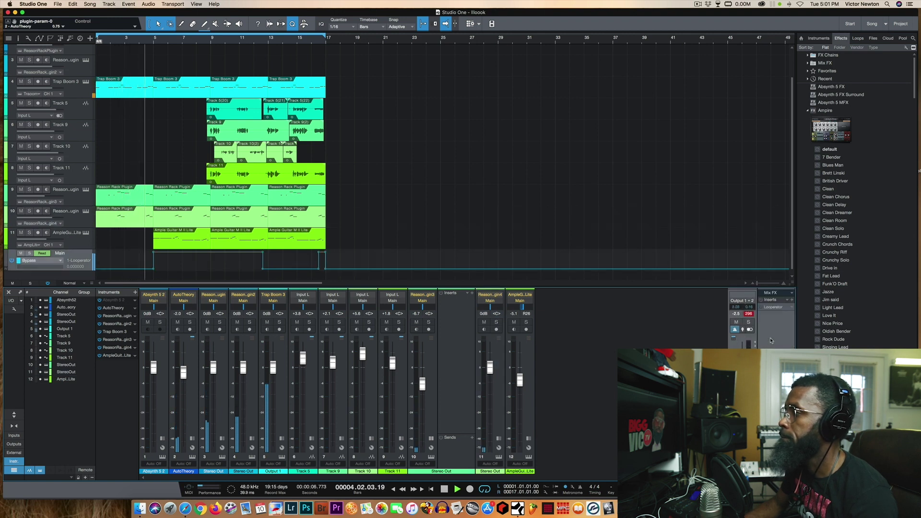
left_click(761, 307)
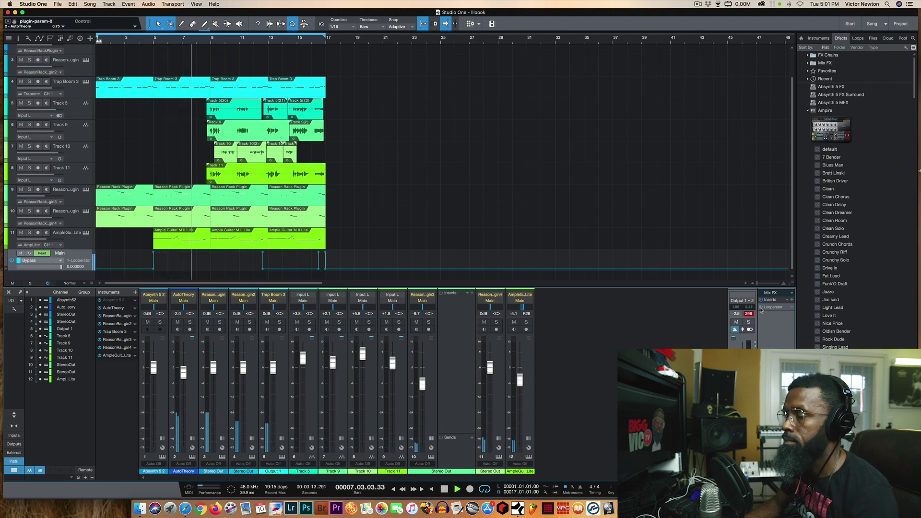